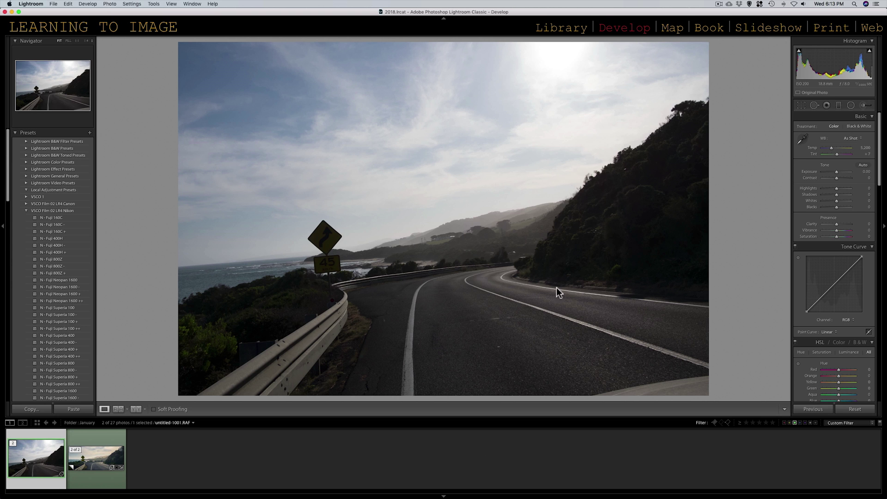
pyautogui.click(571, 29)
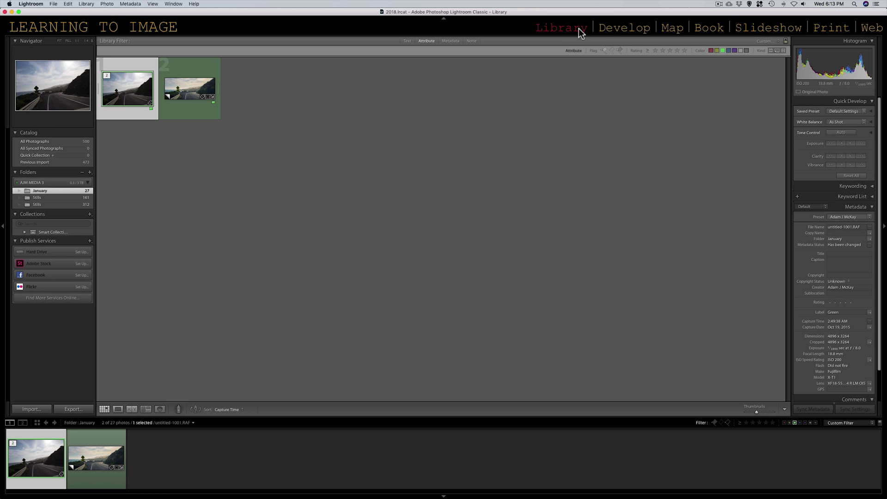
pyautogui.click(608, 24)
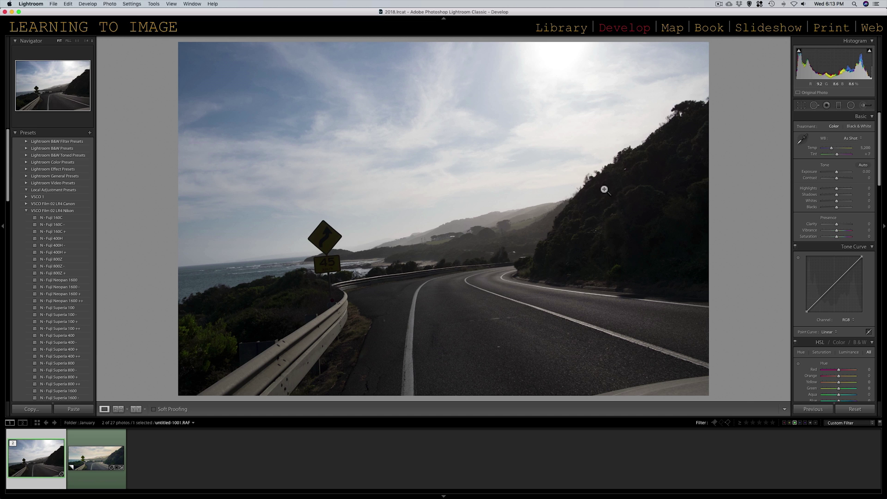
# - Try rotating the crop freehand to about 4.47° to level the horizon, and reset the crop
pyautogui.press('r')
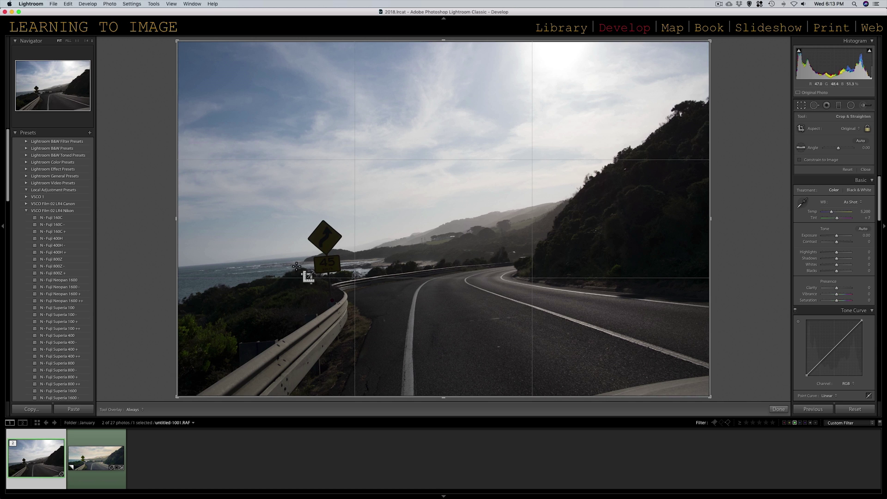
pyautogui.click(738, 202)
pyautogui.moveTo(738, 203); pyautogui.dragTo(744, 224)
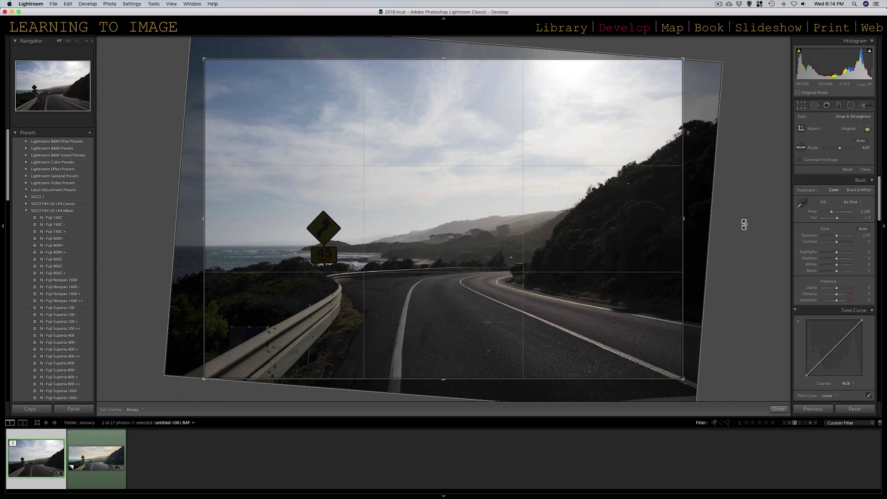
pyautogui.click(848, 170)
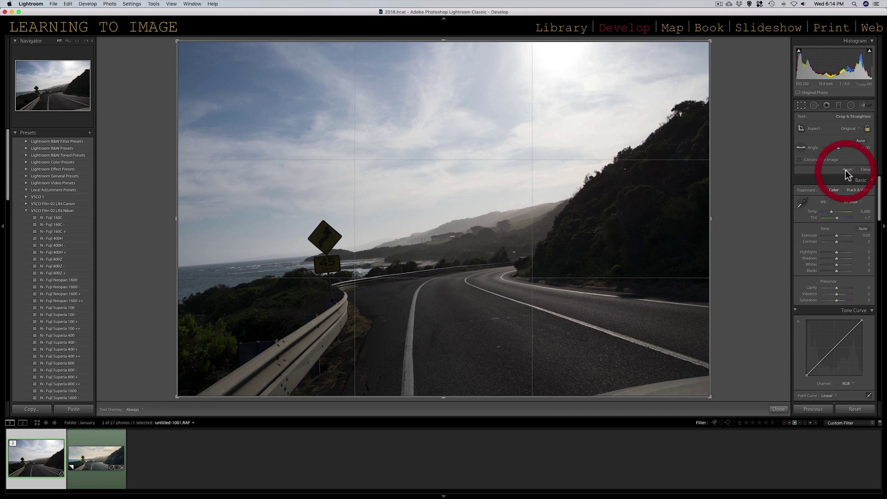
# - Straighten the photo along the sea horizon with the Straighten tool, to an angle of about 4.61°, and apply the crop
pyautogui.click(801, 151)
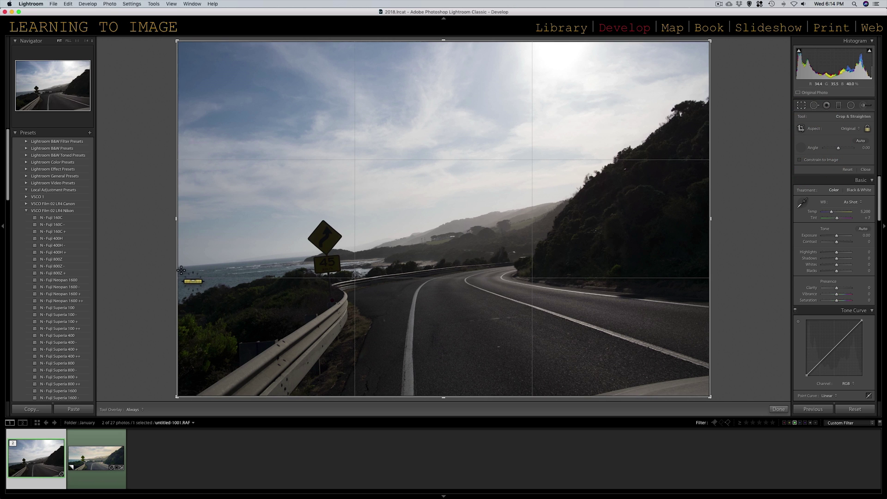
pyautogui.moveTo(179, 267); pyautogui.dragTo(405, 248)
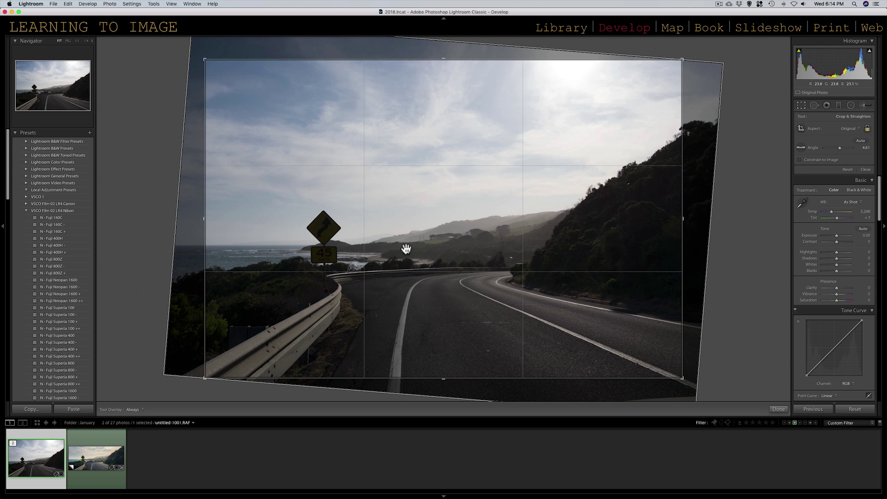
pyautogui.press('Return')
pyautogui.press('r')
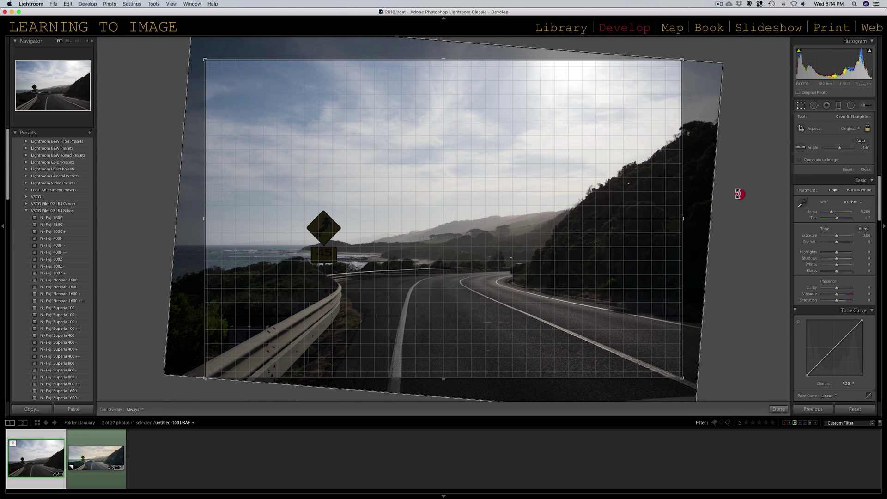
pyautogui.moveTo(739, 194); pyautogui.dragTo(738, 194)
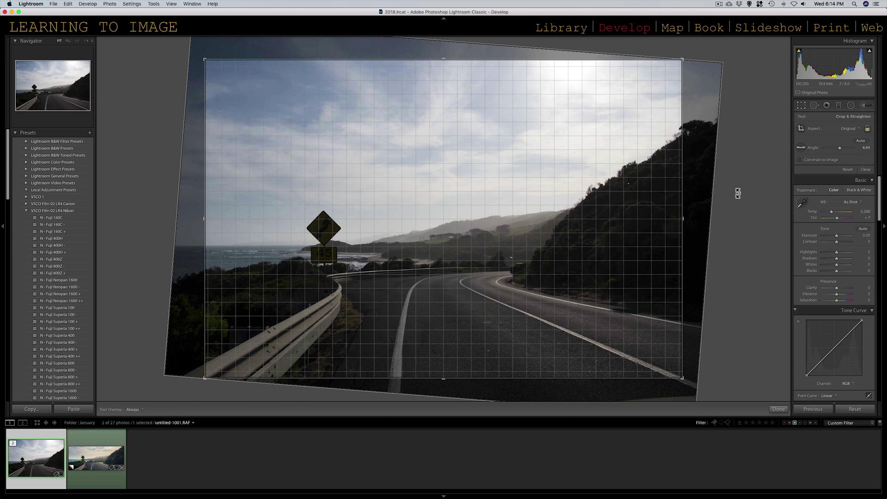
pyautogui.click(736, 192)
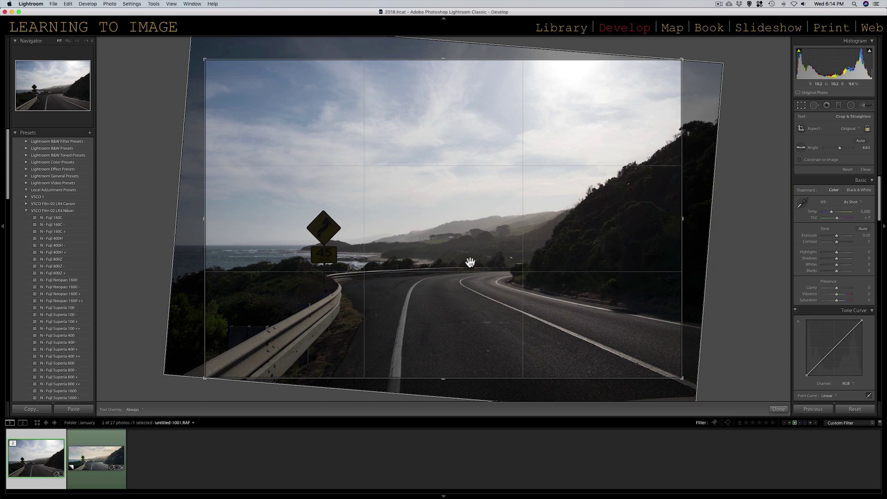
pyautogui.press('Return')
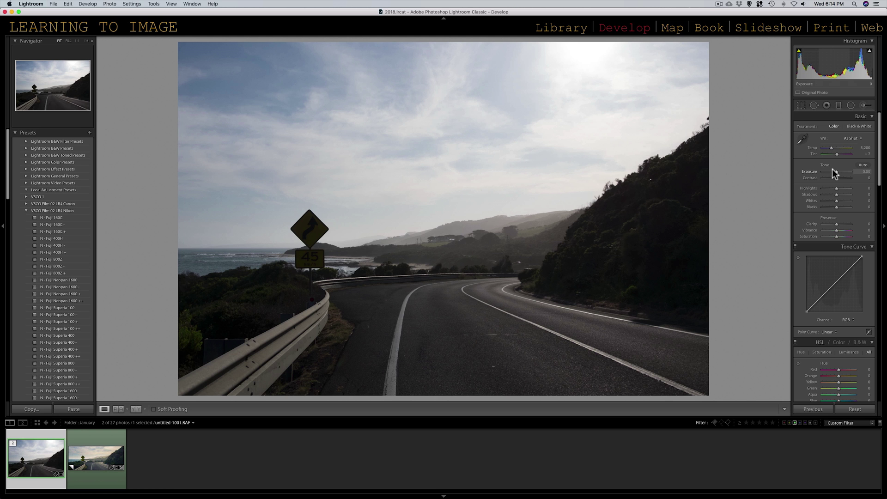
# - Try raising Exposure to +2.30 and lowering Contrast, resetting each adjustment to its default
pyautogui.moveTo(836, 172); pyautogui.dragTo(843, 178)
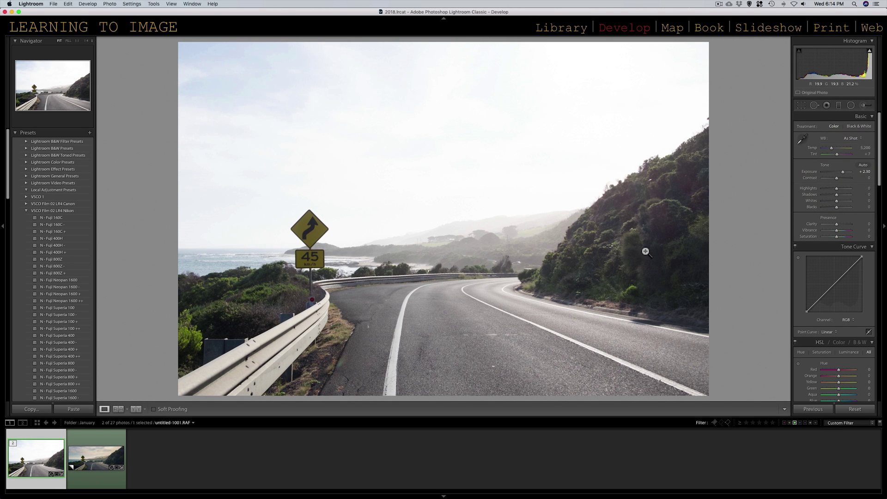
pyautogui.doubleClick(843, 171)
pyautogui.moveTo(836, 178)
pyautogui.mouseDown()
pyautogui.moveTo(815, 182)
pyautogui.moveTo(833, 178)
pyautogui.mouseUp()
pyautogui.doubleClick(836, 178)
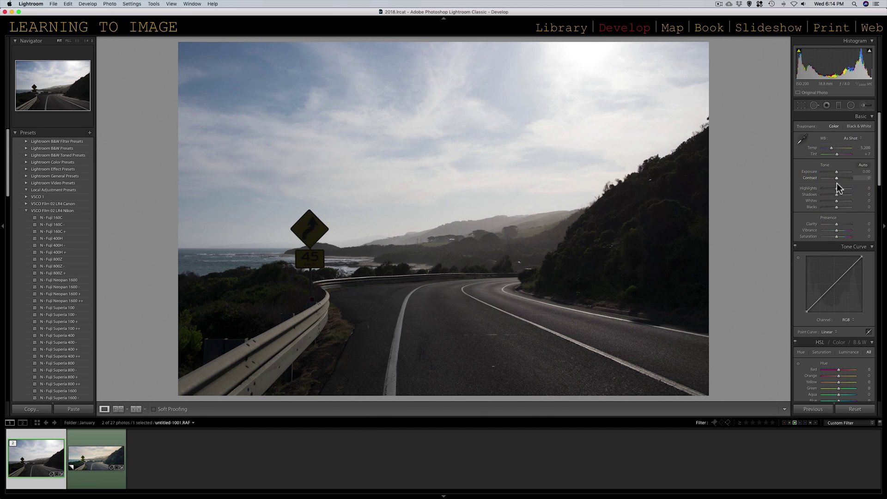
# - Set Blacks to +3 with the clipping preview and check the Whites for clipping
pyautogui.keyDown('alt'); pyautogui.click(836, 208); pyautogui.keyUp('alt')
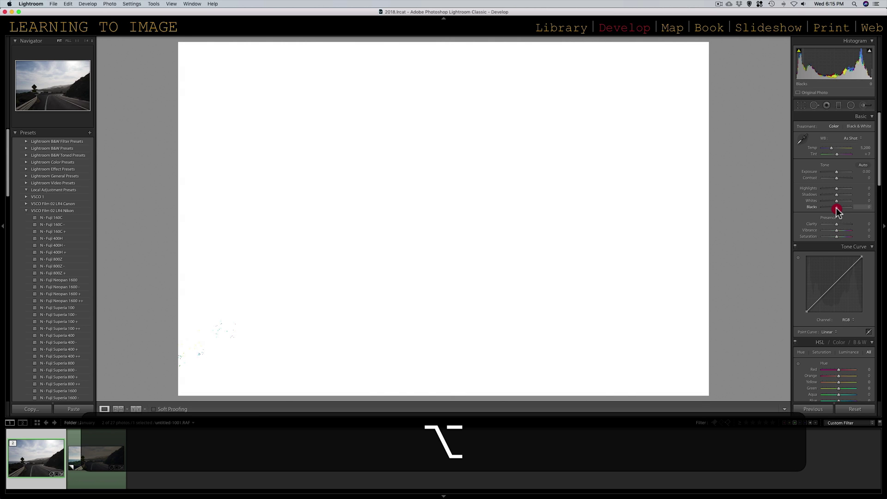
pyautogui.moveTo(836, 207); pyautogui.dragTo(836, 208)
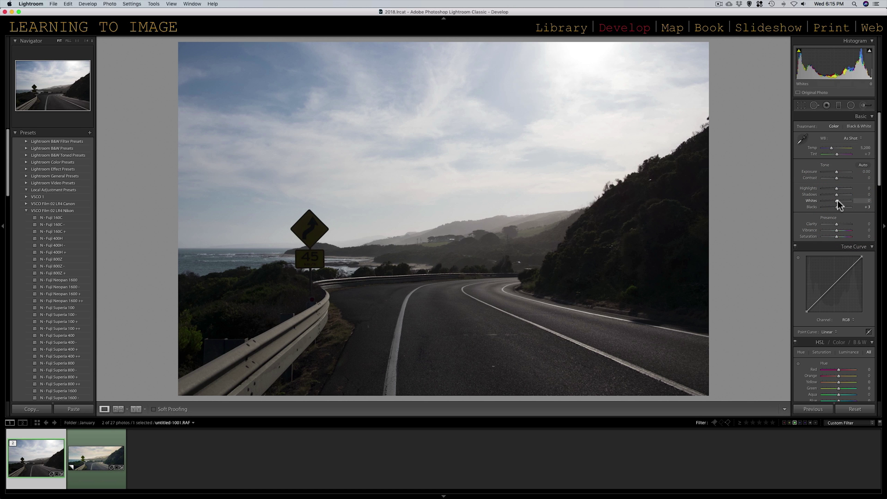
pyautogui.press('F1')
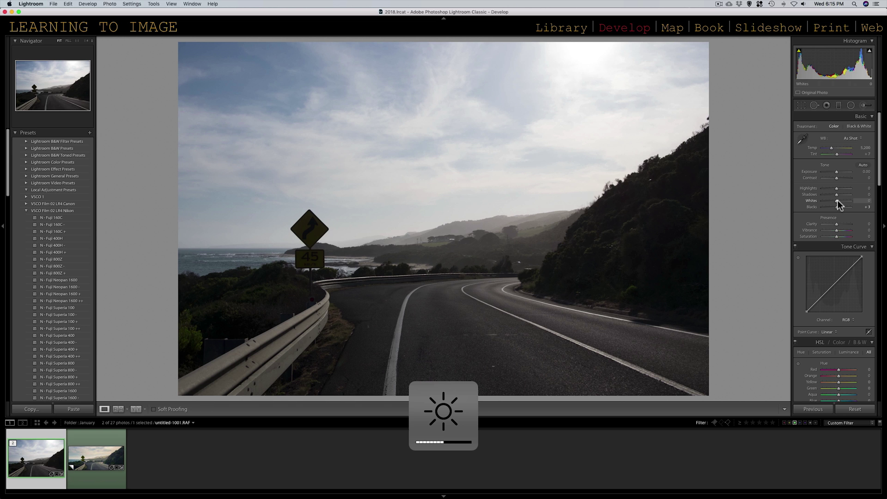
pyautogui.moveTo(837, 201); pyautogui.dragTo(836, 200)
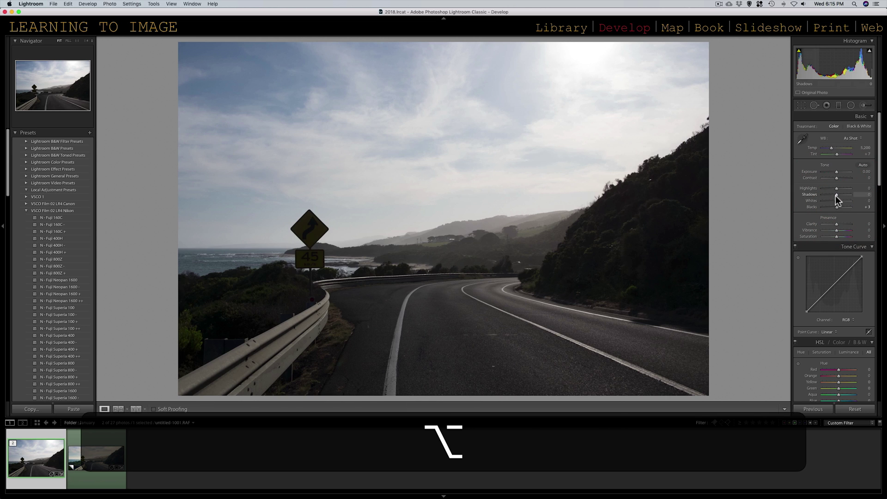
# - Balance the photo's tones with Shadows at +57, Highlights at -18, Contrast at -10 and Exposure at +0.45
pyautogui.moveTo(836, 195); pyautogui.dragTo(884, 195)
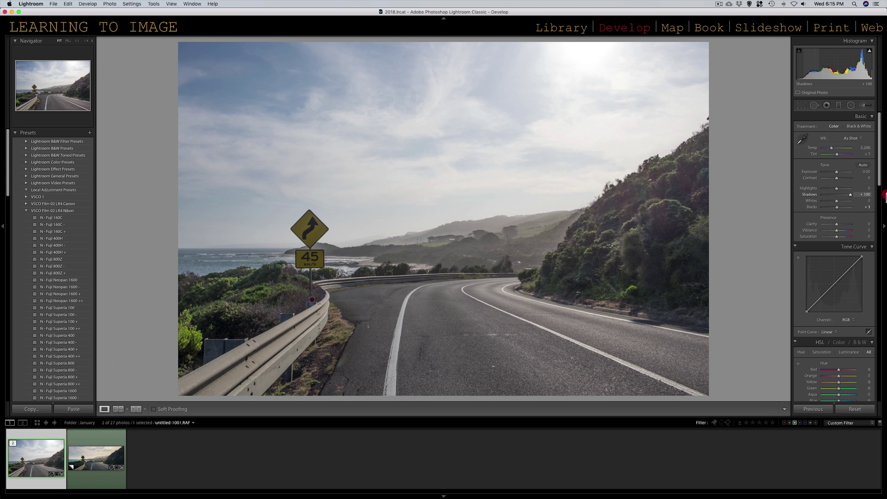
pyautogui.moveTo(885, 196)
pyautogui.mouseDown()
pyautogui.moveTo(832, 196)
pyautogui.moveTo(863, 194)
pyautogui.moveTo(839, 198)
pyautogui.moveTo(848, 202)
pyautogui.moveTo(821, 191)
pyautogui.moveTo(843, 188)
pyautogui.moveTo(822, 189)
pyautogui.moveTo(834, 188)
pyautogui.moveTo(836, 173)
pyautogui.mouseUp()
pyautogui.click(835, 179)
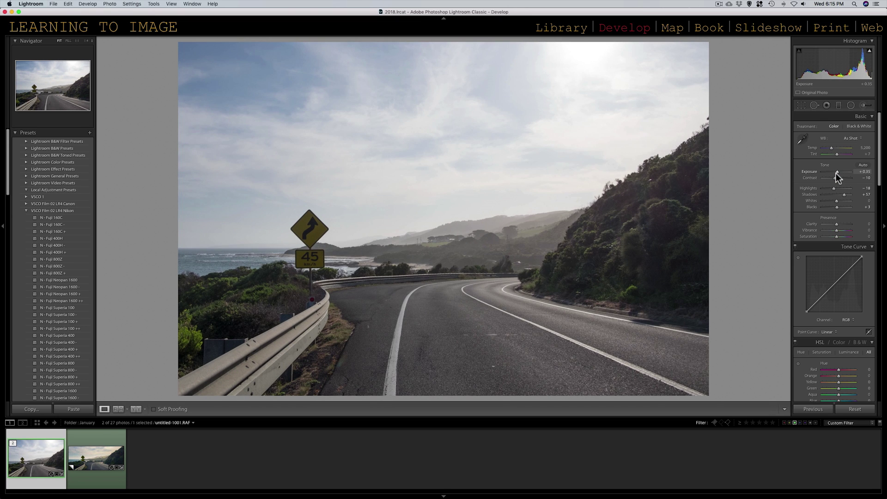
pyautogui.moveTo(836, 173); pyautogui.dragTo(835, 173)
# - Set the photo's Vibrance to +82 and Saturation to -33
pyautogui.moveTo(836, 230); pyautogui.dragTo(843, 231)
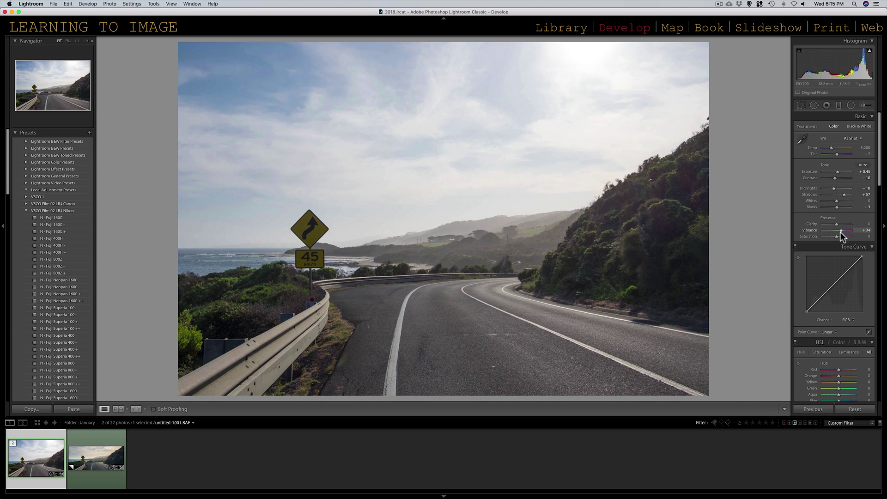
pyautogui.moveTo(843, 232)
pyautogui.mouseDown()
pyautogui.moveTo(827, 240)
pyautogui.moveTo(849, 234)
pyautogui.mouseUp()
pyautogui.click(831, 240)
pyautogui.click(850, 232)
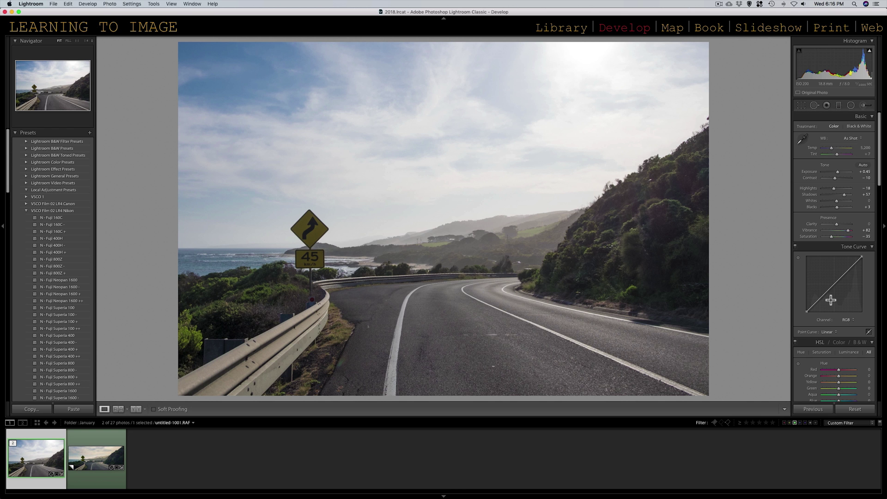
pyautogui.moveTo(806, 312); pyautogui.dragTo(808, 421)
pyautogui.scroll(-2, 870, 248)
pyautogui.scroll(2, 870, 247)
# - Try the Daylight and Cloudy white balance presets and return the white balance to As Shot
pyautogui.click(851, 139)
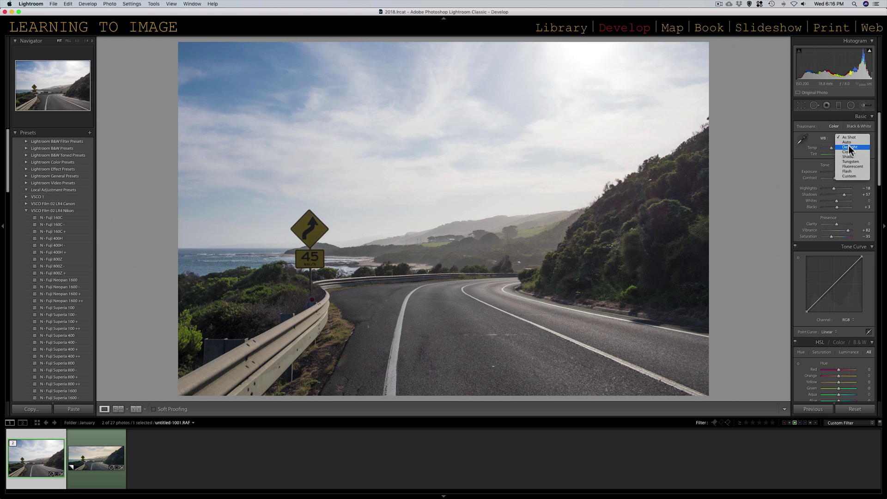
pyautogui.click(850, 147)
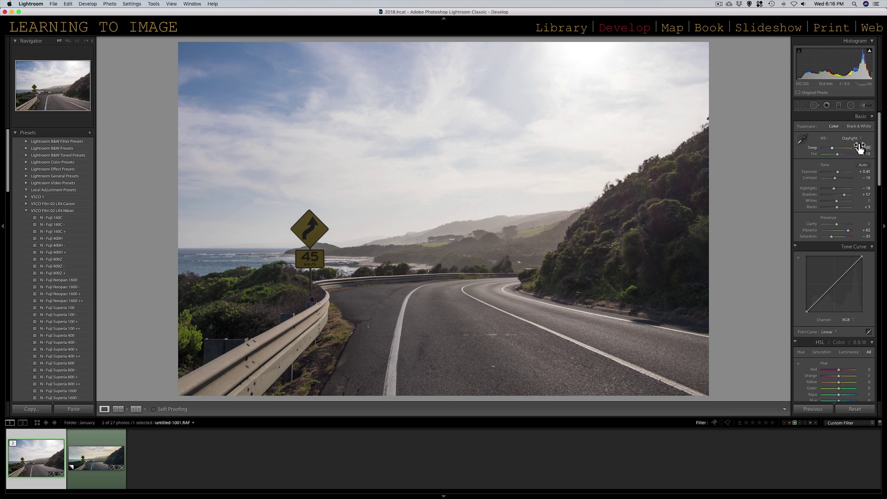
pyautogui.click(848, 138)
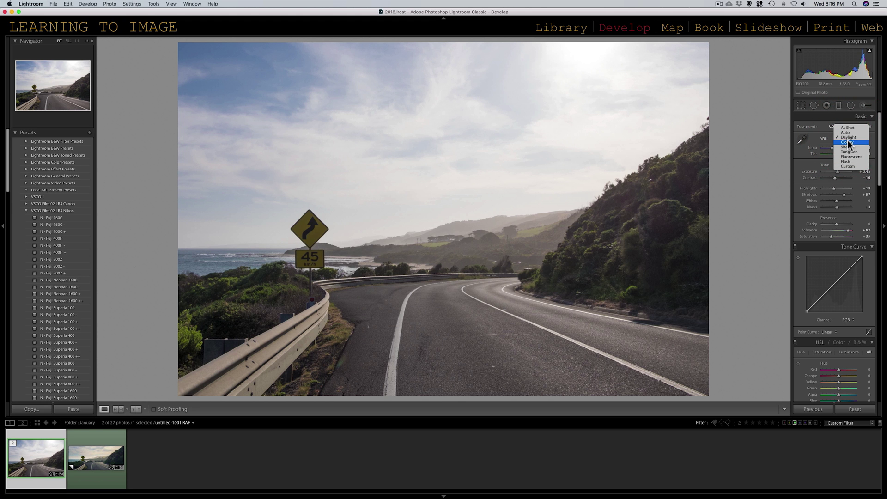
pyautogui.click(849, 143)
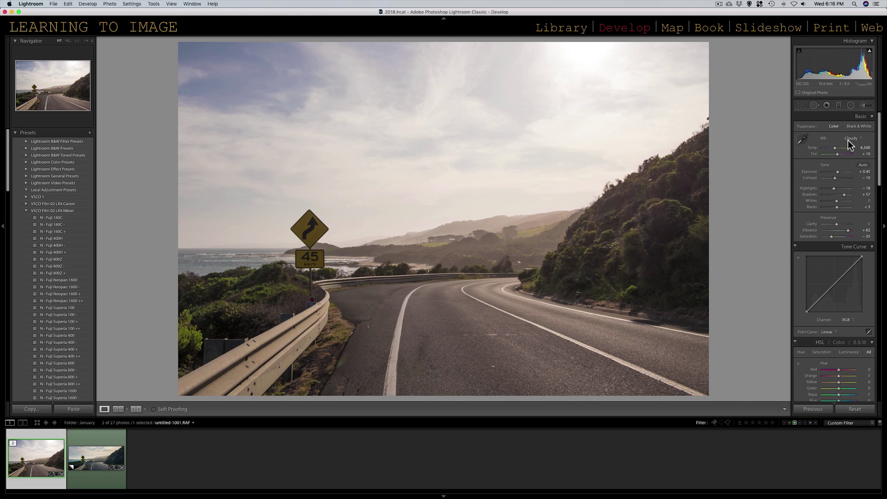
pyautogui.click(849, 139)
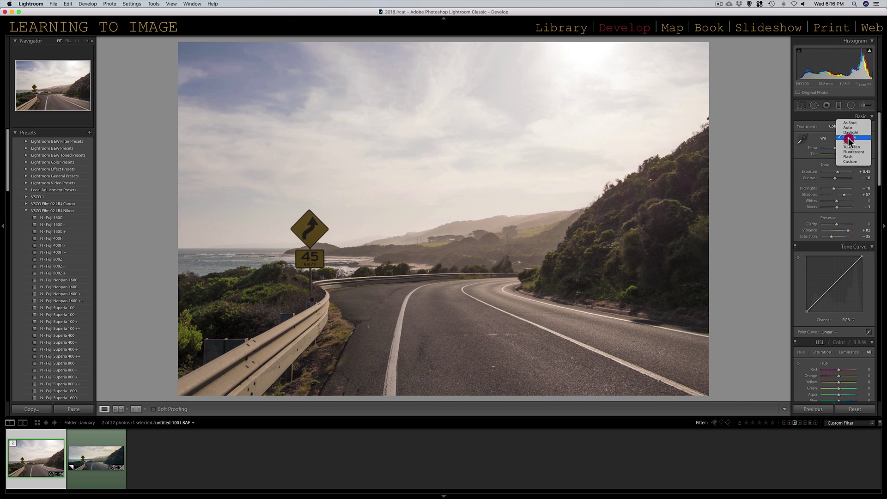
pyautogui.click(849, 125)
# - Set the white balance temperature to 5,288 and Clarity to +28
pyautogui.moveTo(835, 148); pyautogui.dragTo(831, 148)
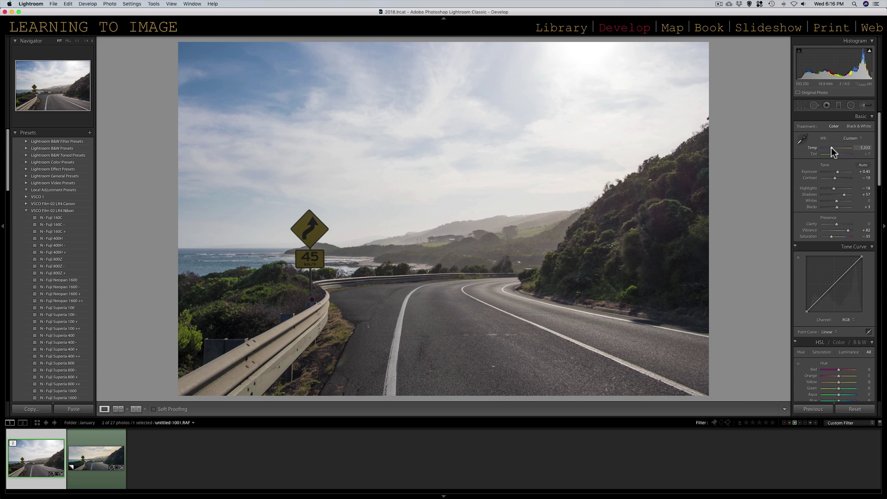
pyautogui.moveTo(830, 148); pyautogui.dragTo(831, 148)
pyautogui.moveTo(838, 226); pyautogui.dragTo(884, 217)
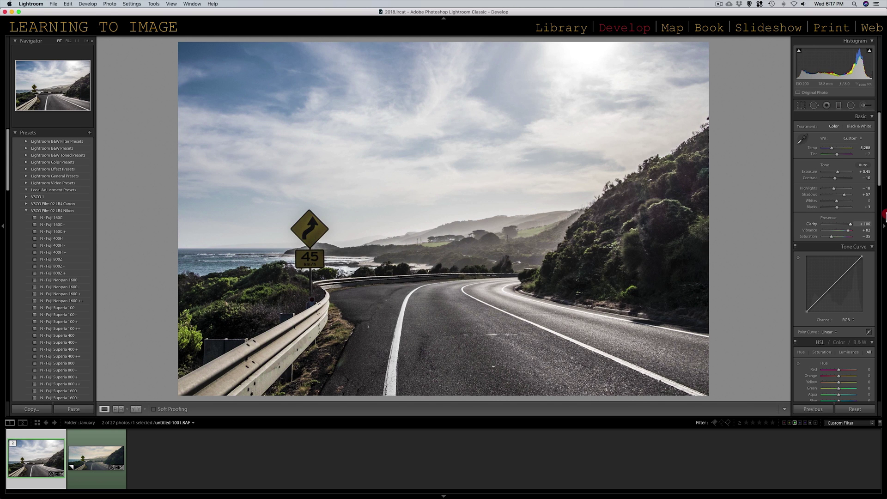
pyautogui.moveTo(884, 213); pyautogui.dragTo(839, 228)
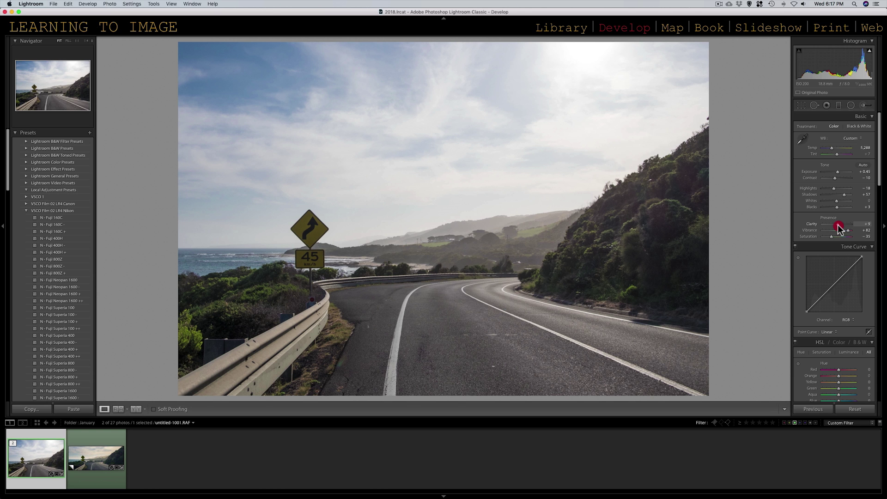
pyautogui.moveTo(839, 227); pyautogui.dragTo(841, 229)
pyautogui.scroll(-5, 840, 227)
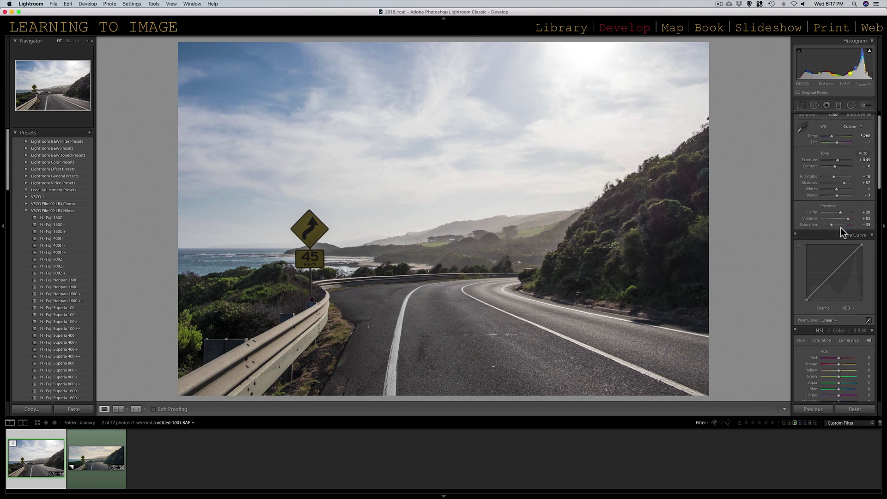
pyautogui.scroll(-8, 841, 227)
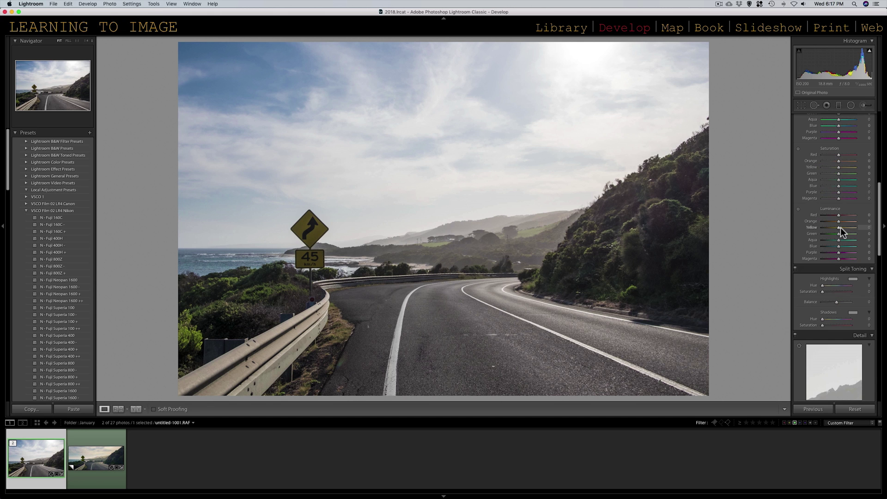
pyautogui.scroll(-3, 840, 227)
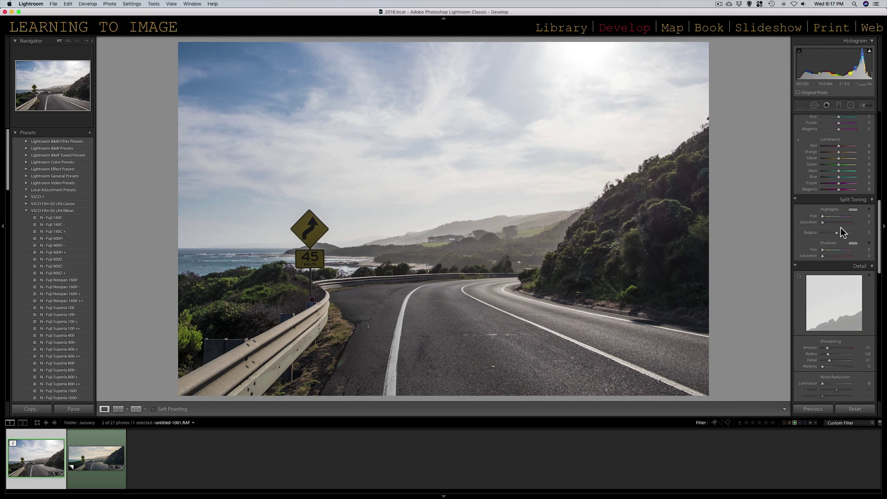
pyautogui.scroll(16, 841, 228)
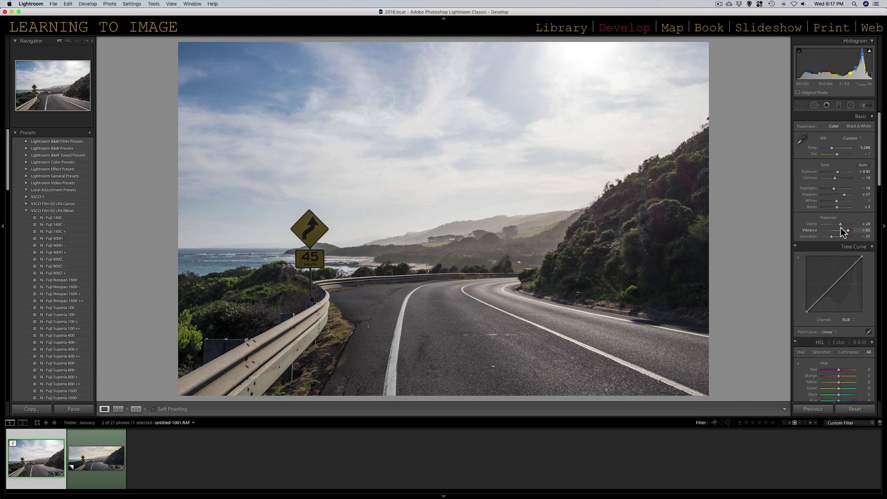
pyautogui.click(101, 450)
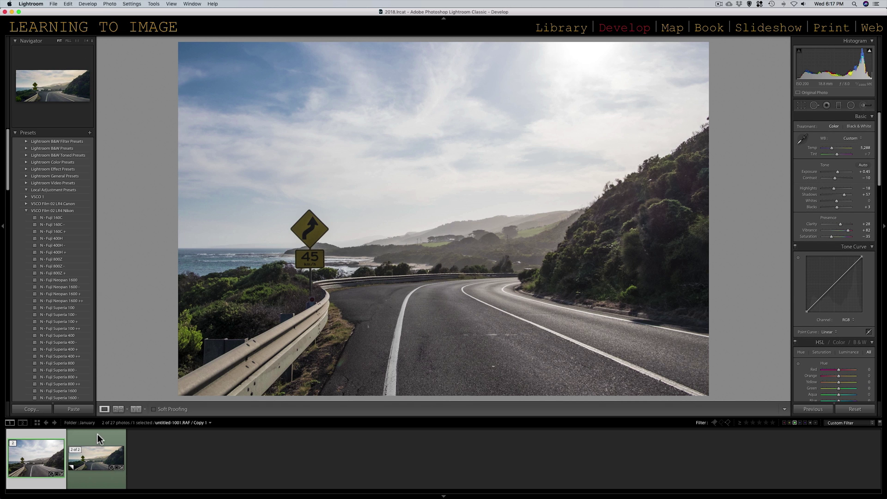
pyautogui.click(37, 455)
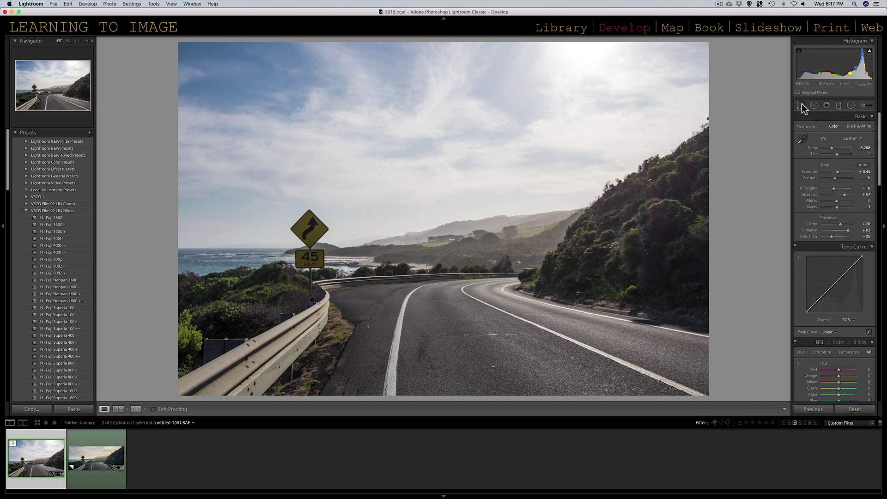
# - Set the photo's crop to a custom aspect ratio of 2.35 x 1
pyautogui.click(801, 106)
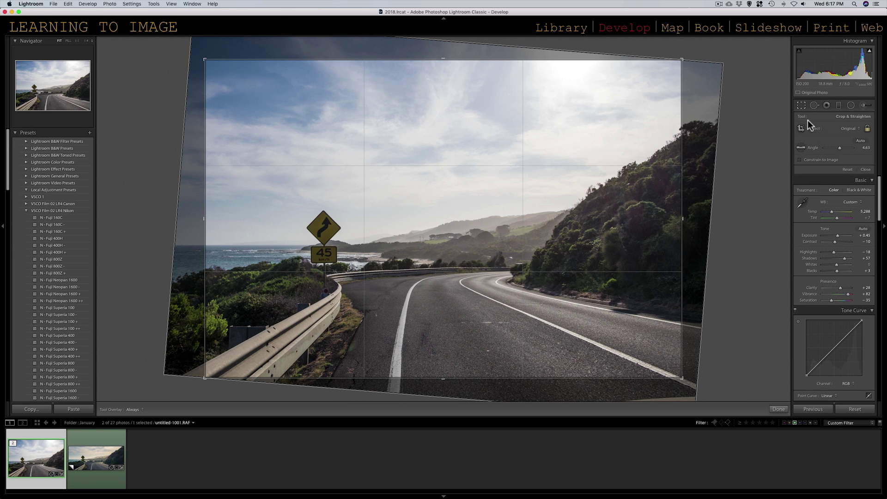
pyautogui.click(849, 128)
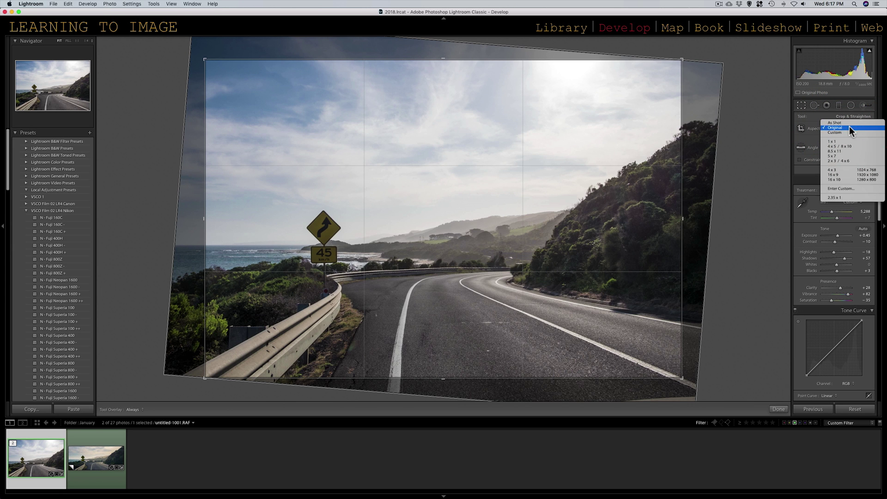
pyautogui.click(844, 189)
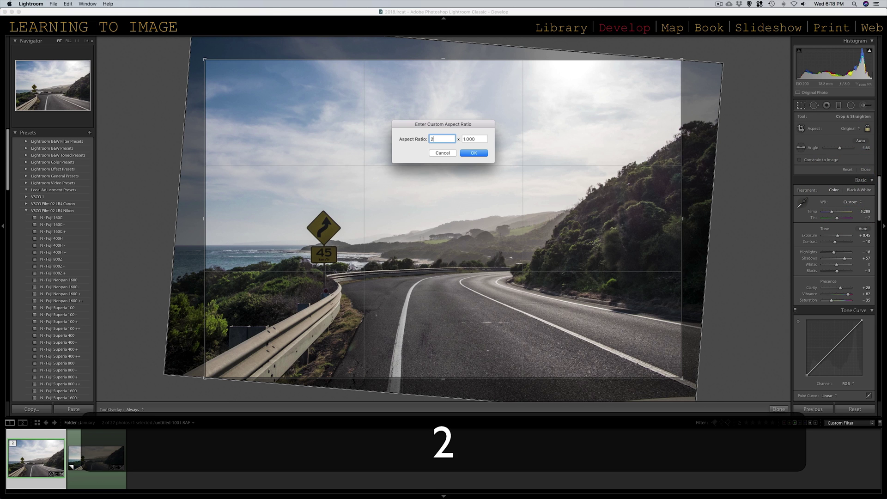
pyautogui.write('2.35')
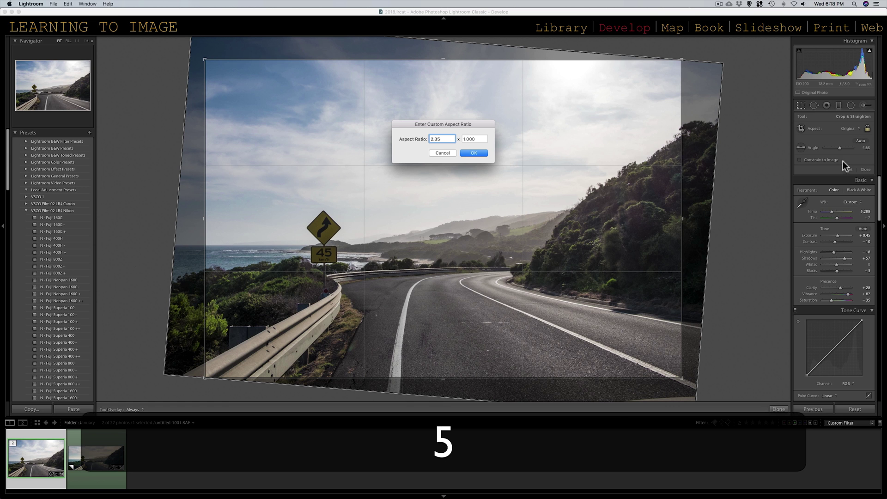
pyautogui.click(474, 153)
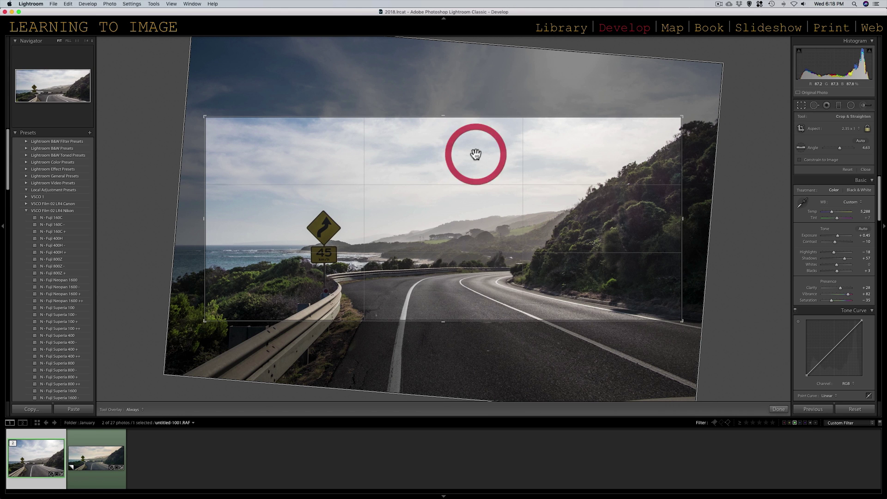
# - Enlarge the crop frame proportionally to nearly the full width of the straightened photo
pyautogui.press('shift')
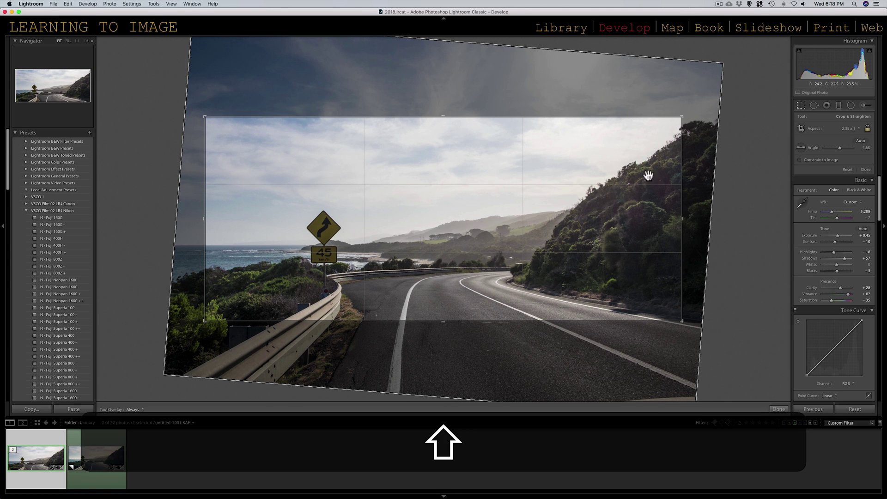
pyautogui.moveTo(683, 117); pyautogui.dragTo(712, 106)
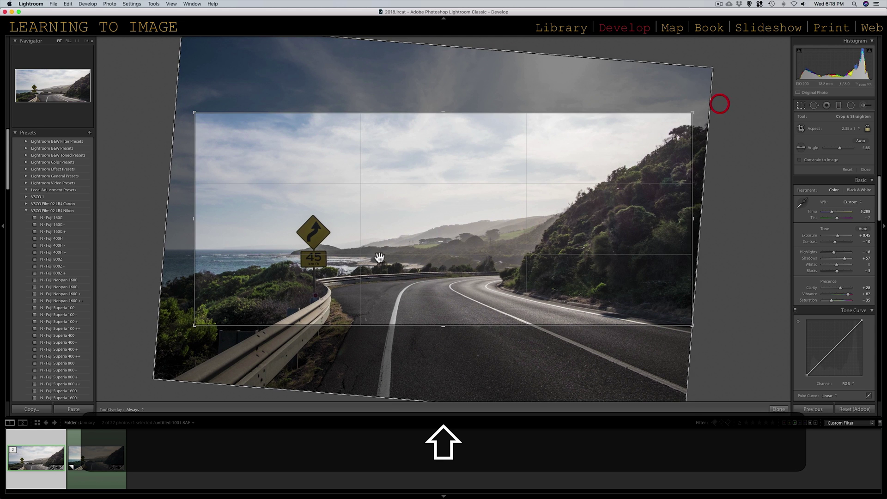
pyautogui.moveTo(332, 268); pyautogui.dragTo(342, 266)
pyautogui.moveTo(198, 324); pyautogui.dragTo(130, 360)
pyautogui.moveTo(635, 143); pyautogui.dragTo(633, 141)
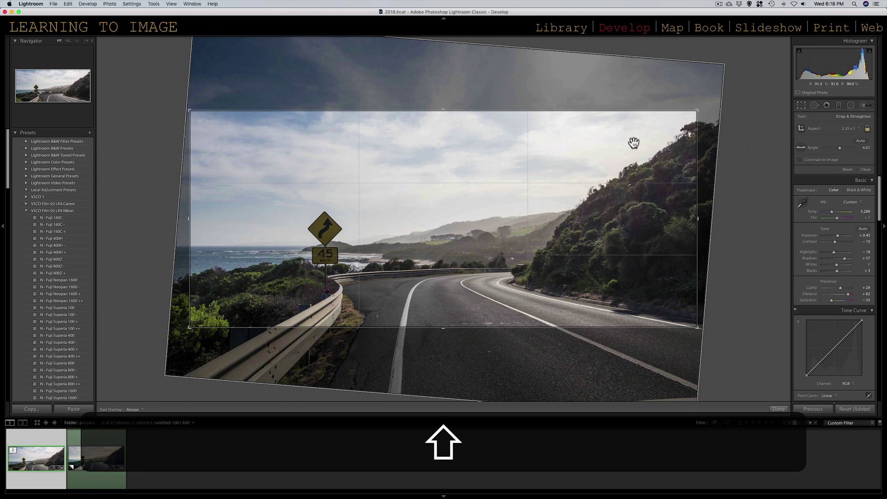
pyautogui.moveTo(697, 109); pyautogui.dragTo(699, 108)
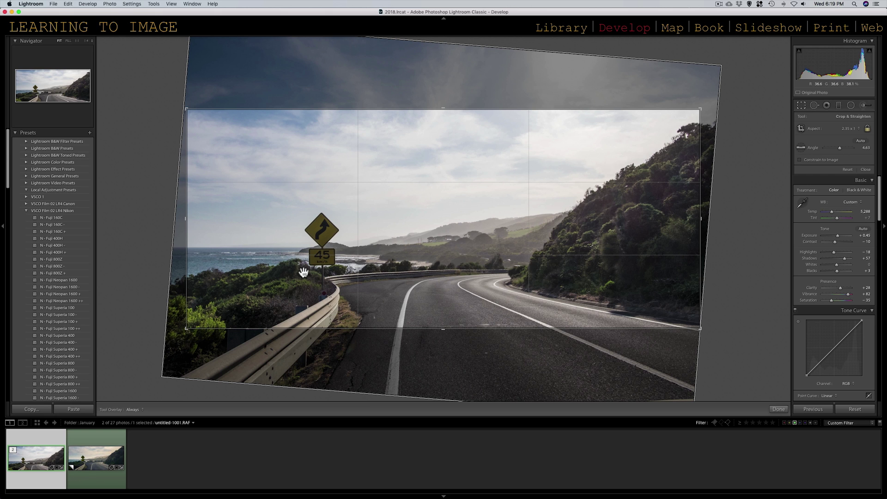
# - Reposition the photo in the crop frame so the sea horizon sits near the lower third line, and apply the crop
pyautogui.click(444, 228)
pyautogui.moveTo(443, 228); pyautogui.dragTo(445, 257)
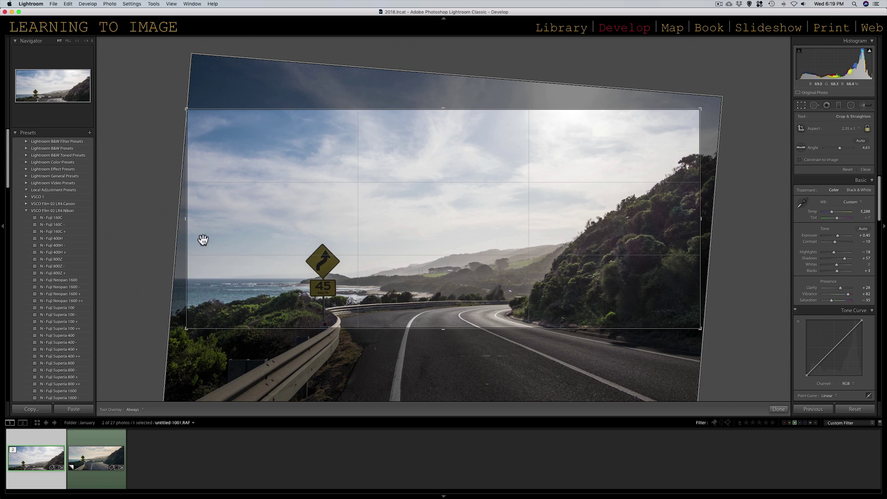
pyautogui.moveTo(499, 217); pyautogui.dragTo(495, 193)
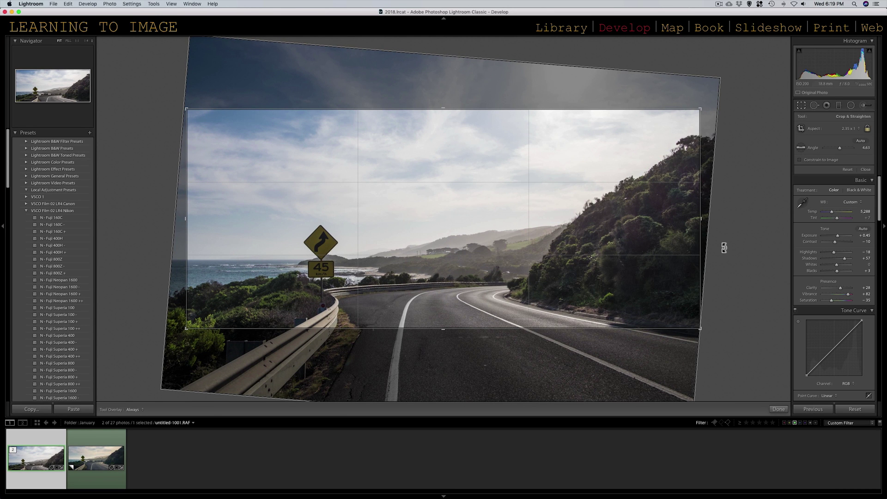
pyautogui.moveTo(403, 229); pyautogui.dragTo(406, 223)
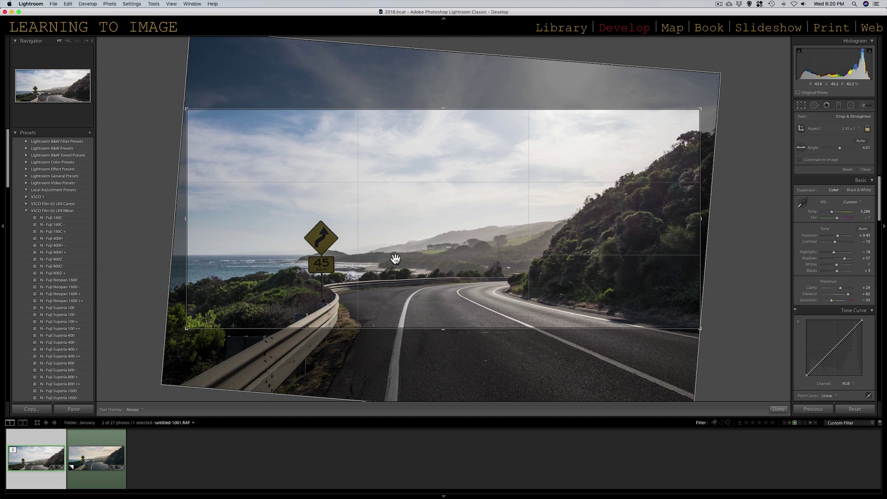
pyautogui.moveTo(528, 249)
pyautogui.mouseDown()
pyautogui.moveTo(539, 242)
pyautogui.moveTo(531, 246)
pyautogui.moveTo(531, 234)
pyautogui.mouseUp()
pyautogui.press('Return')
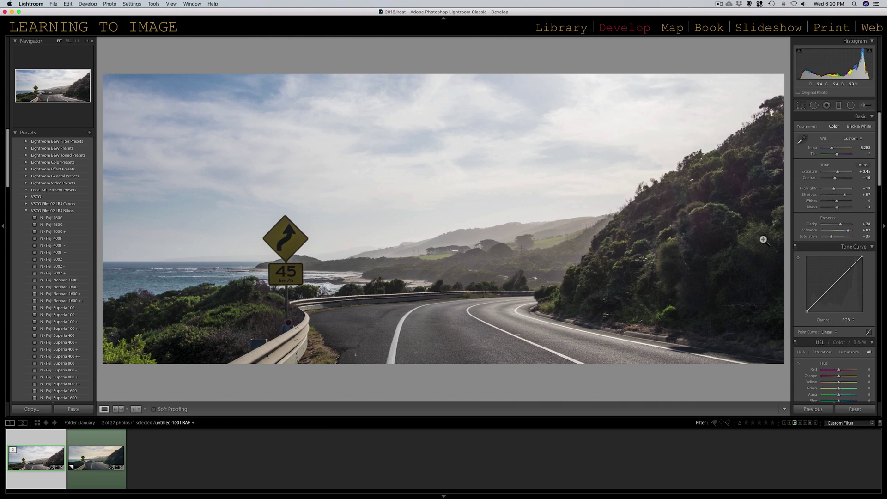
# - Compare the cropped photo with its virtual copy and with its unedited state by resetting all edits and undoing the reset
pyautogui.click(95, 455)
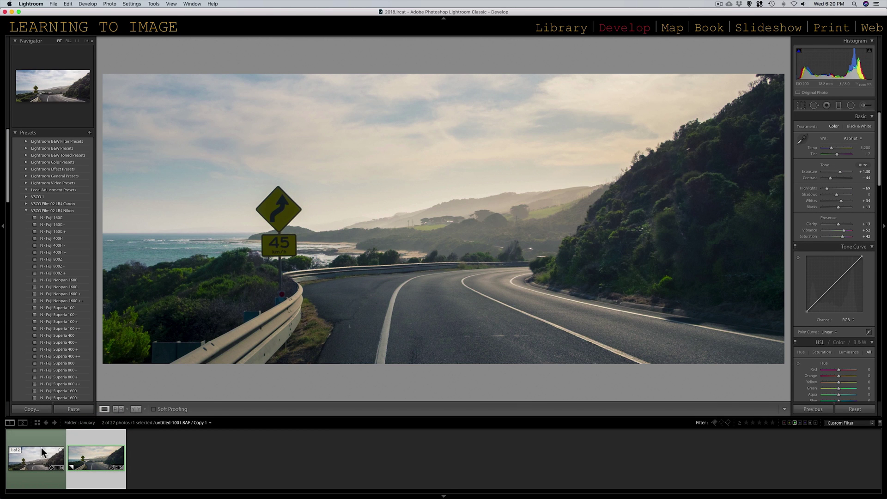
pyautogui.click(42, 452)
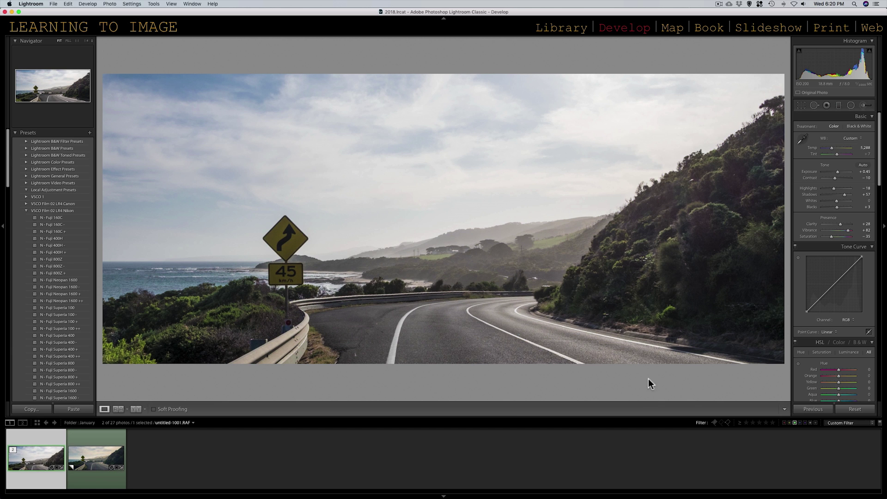
pyautogui.click(853, 409)
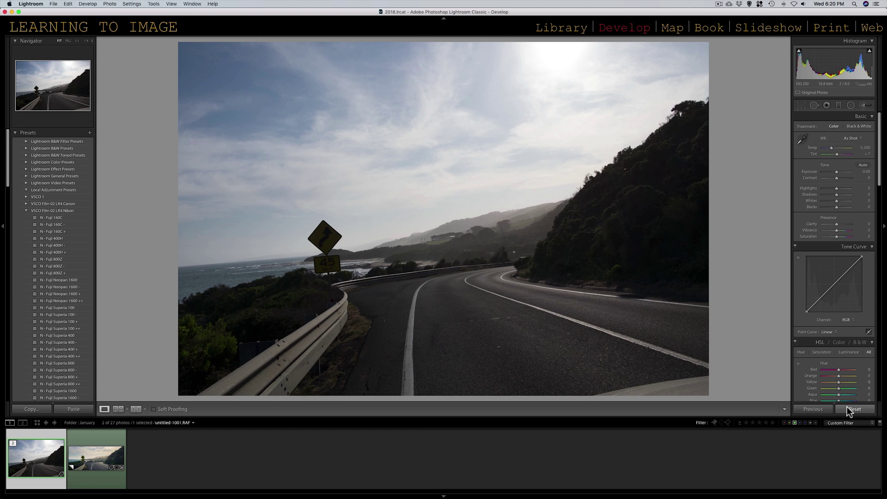
pyautogui.press('super+z')
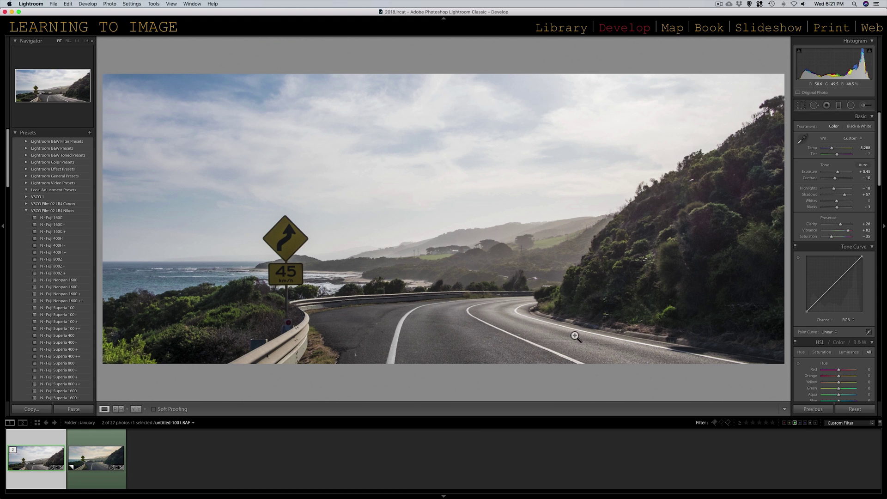
# - Shift the photo slightly upward in the crop to include more of the road, and apply the crop
pyautogui.press('r')
pyautogui.moveTo(473, 261); pyautogui.dragTo(474, 254)
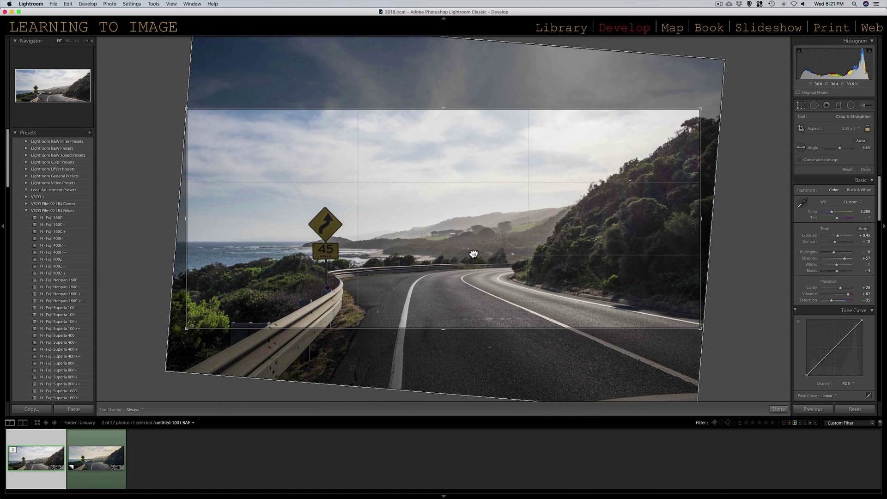
pyautogui.doubleClick(474, 252)
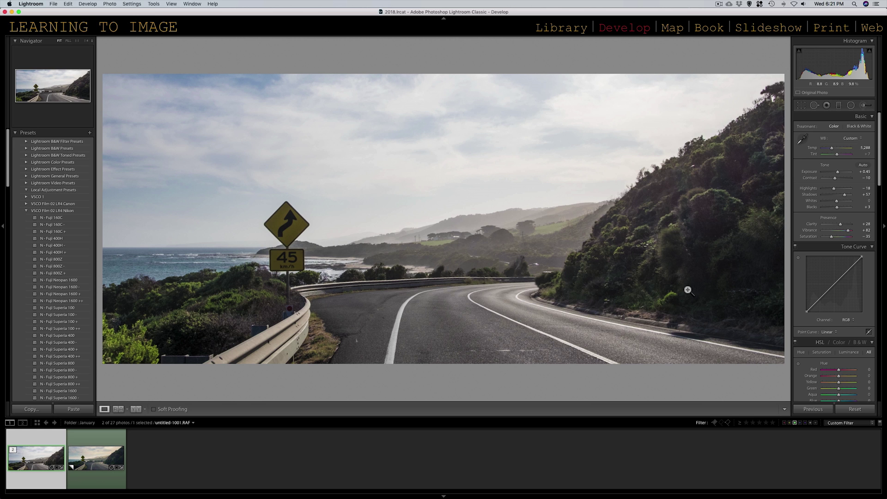
# - Try shadow and highlight points on the RGB tone curve and remove them to return it to Linear
pyautogui.scroll(-4, 844, 262)
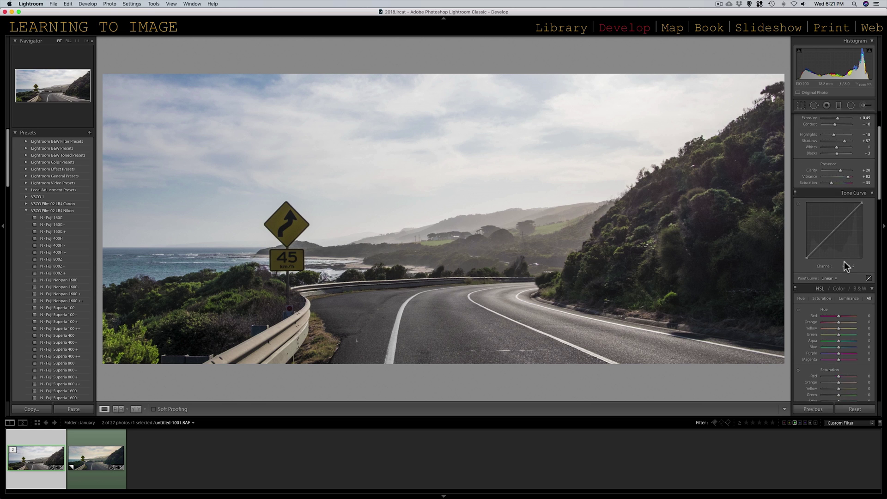
pyautogui.moveTo(822, 238); pyautogui.dragTo(823, 239)
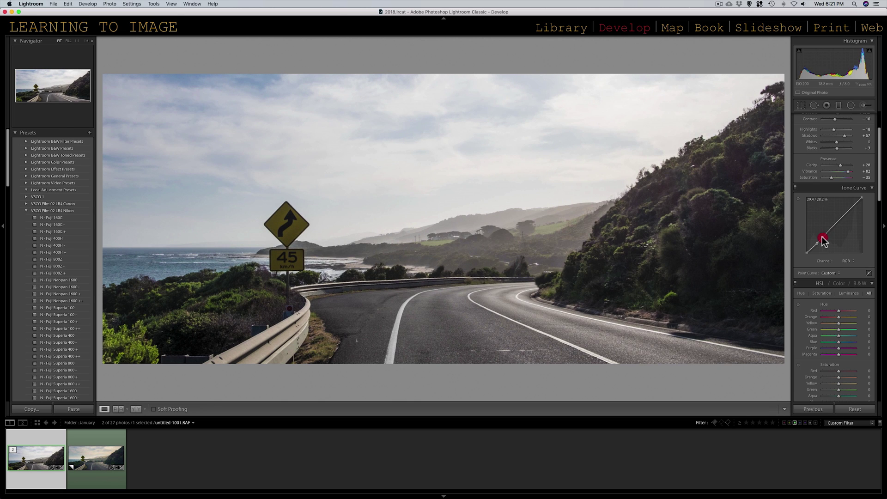
pyautogui.moveTo(844, 209); pyautogui.dragTo(844, 213)
pyautogui.doubleClick(844, 213)
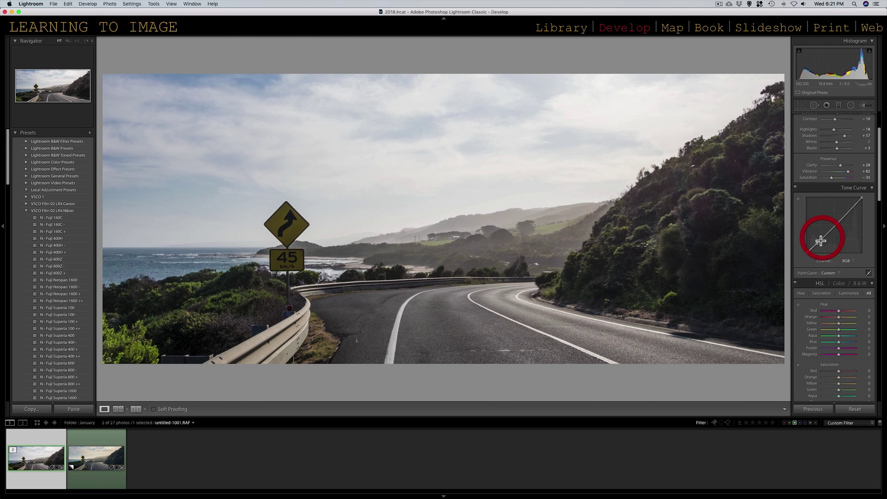
pyautogui.doubleClick(822, 237)
pyautogui.doubleClick(818, 242)
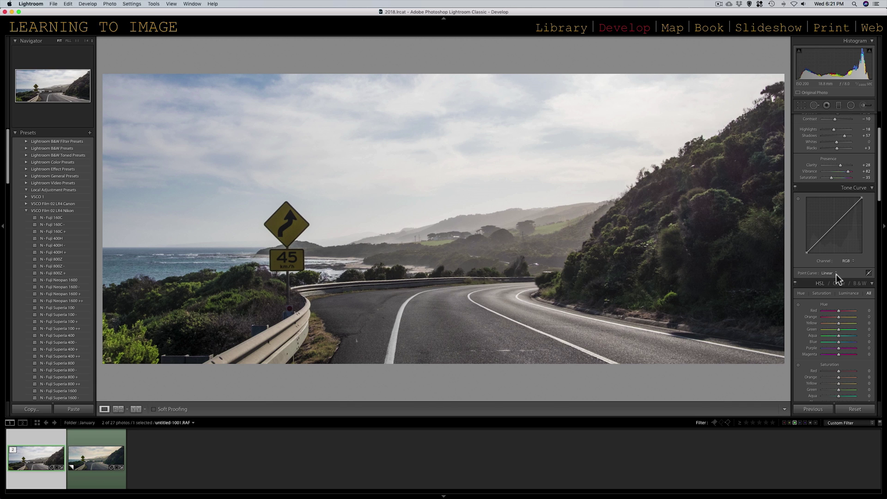
# - Switch the HSL adjustments to the single-colour view and select the blue range
pyautogui.scroll(-8, 837, 282)
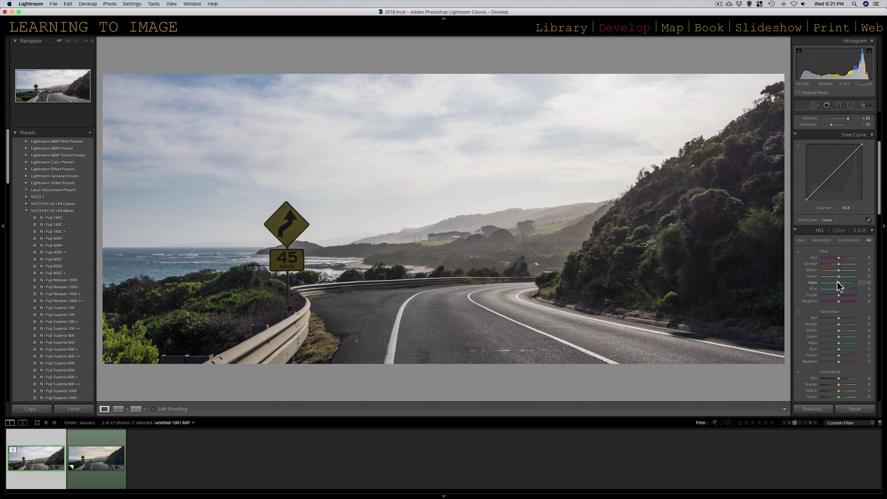
pyautogui.click(839, 211)
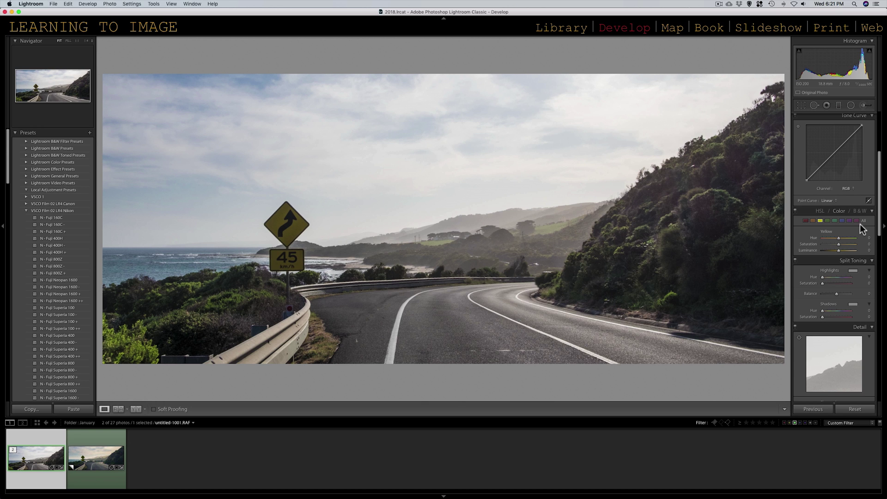
pyautogui.click(841, 220)
# - Try the blue range with Hue and Saturation at +100 and reset both values
pyautogui.moveTo(839, 244); pyautogui.dragTo(883, 213)
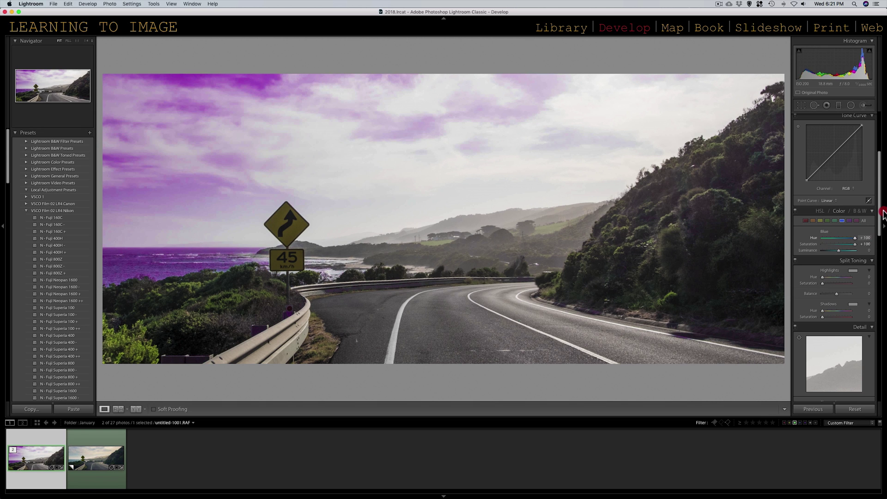
pyautogui.moveTo(883, 213); pyautogui.dragTo(865, 242)
pyautogui.doubleClick(853, 238)
pyautogui.doubleClick(846, 245)
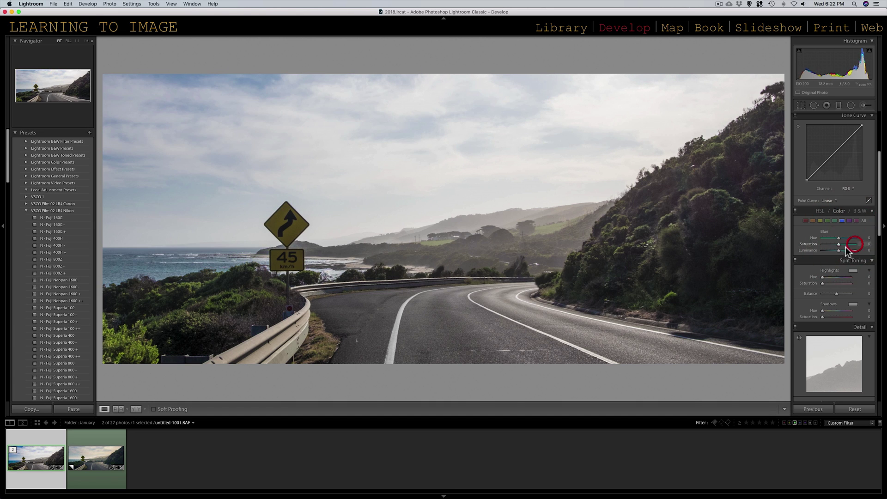
# - Set the blue range's Luminance to -26 and Saturation to +42, and try small changes to its Hue
pyautogui.moveTo(838, 250)
pyautogui.mouseDown()
pyautogui.moveTo(859, 249)
pyautogui.moveTo(809, 256)
pyautogui.moveTo(885, 249)
pyautogui.moveTo(817, 254)
pyautogui.moveTo(851, 245)
pyautogui.mouseUp()
pyautogui.click(838, 243)
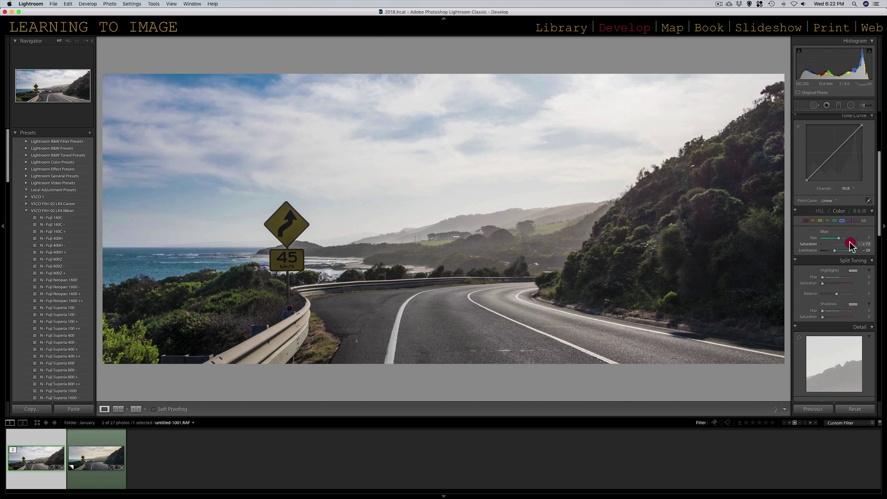
pyautogui.moveTo(848, 247); pyautogui.dragTo(844, 246)
pyautogui.click(843, 244)
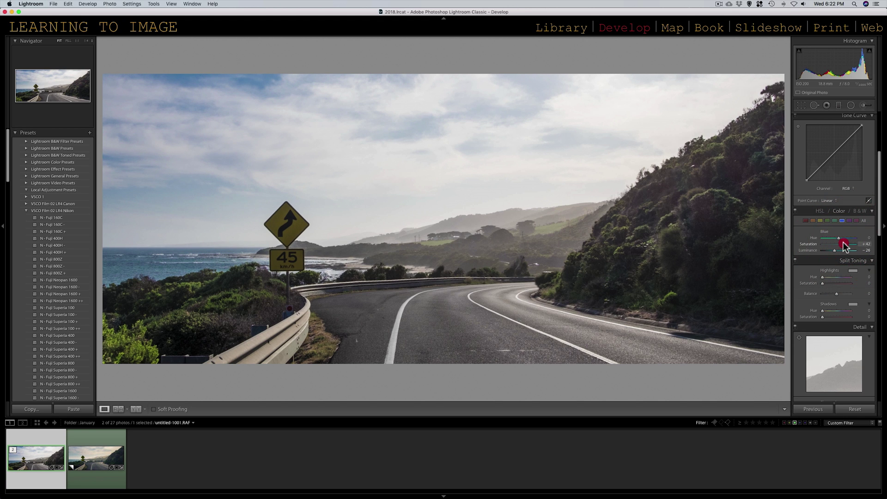
pyautogui.moveTo(838, 238); pyautogui.dragTo(839, 241)
pyautogui.moveTo(839, 244); pyautogui.dragTo(815, 253)
# - Set the green range to Hue -2, Saturation -12 and Luminance -18
pyautogui.click(827, 221)
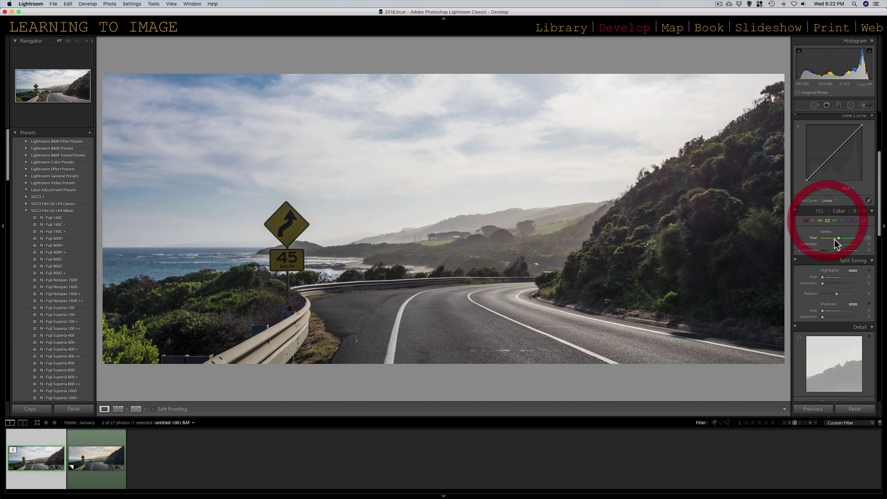
pyautogui.moveTo(837, 244)
pyautogui.mouseDown()
pyautogui.moveTo(825, 245)
pyautogui.moveTo(873, 248)
pyautogui.moveTo(846, 250)
pyautogui.mouseUp()
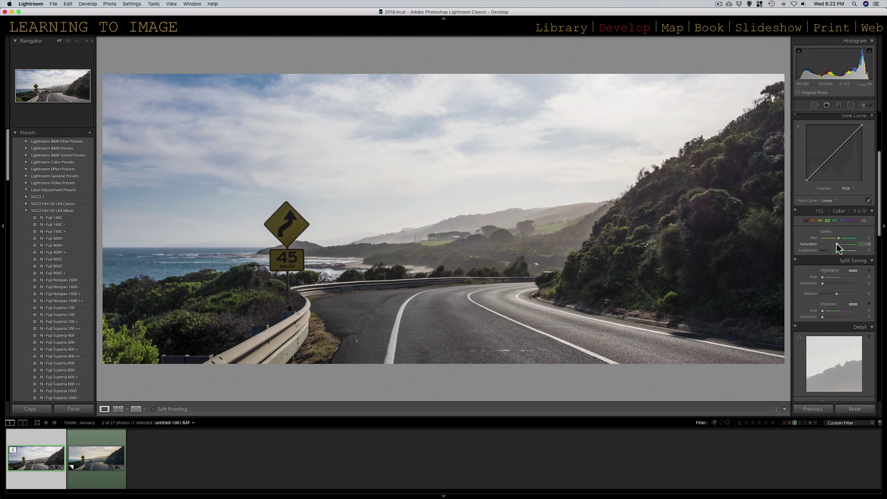
pyautogui.moveTo(837, 250)
pyautogui.mouseDown()
pyautogui.moveTo(855, 251)
pyautogui.moveTo(828, 251)
pyautogui.mouseUp()
pyautogui.click(836, 249)
pyautogui.moveTo(838, 238)
pyautogui.mouseDown()
pyautogui.moveTo(827, 240)
pyautogui.moveTo(863, 239)
pyautogui.moveTo(837, 241)
pyautogui.mouseUp()
pyautogui.moveTo(837, 237); pyautogui.dragTo(840, 239)
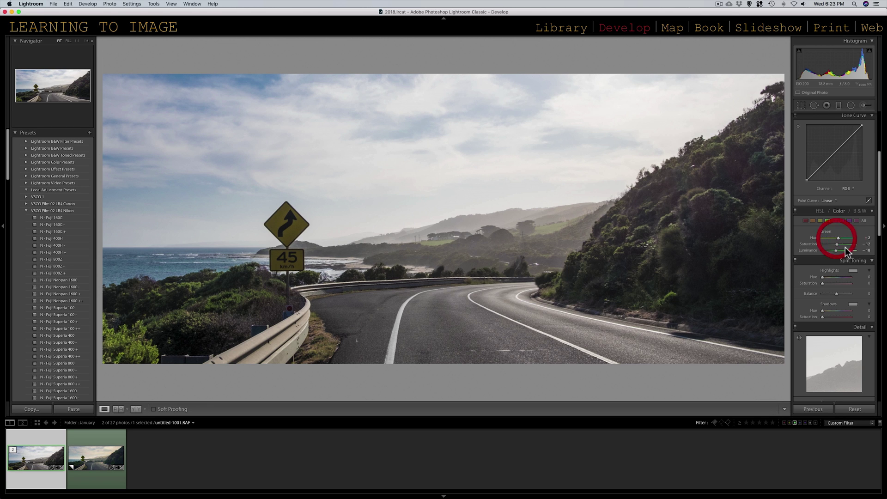
# - Set the yellow range to Hue -43, Saturation +14 and Luminance +24
pyautogui.click(820, 221)
pyautogui.moveTo(837, 237)
pyautogui.mouseDown()
pyautogui.moveTo(861, 238)
pyautogui.moveTo(812, 241)
pyautogui.moveTo(882, 236)
pyautogui.moveTo(834, 240)
pyautogui.mouseUp()
pyautogui.doubleClick(844, 238)
pyautogui.moveTo(839, 244)
pyautogui.mouseDown()
pyautogui.moveTo(863, 245)
pyautogui.moveTo(832, 240)
pyautogui.mouseUp()
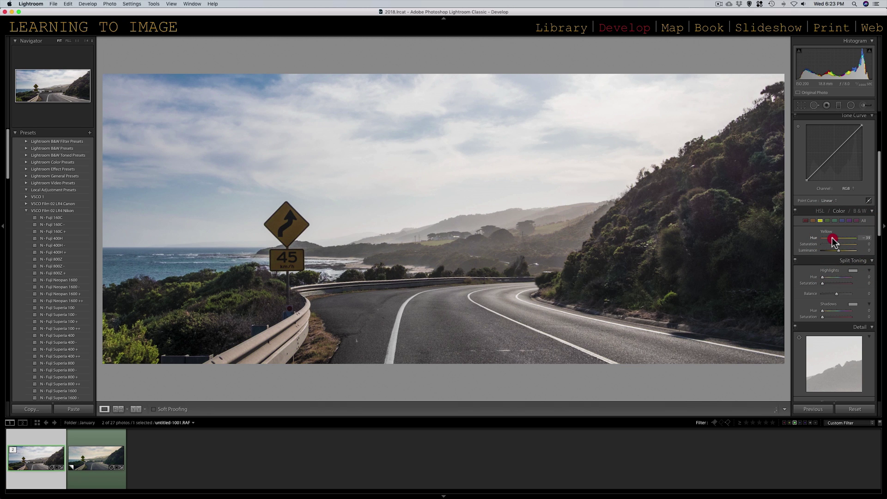
pyautogui.moveTo(831, 240); pyautogui.dragTo(854, 249)
pyautogui.click(838, 249)
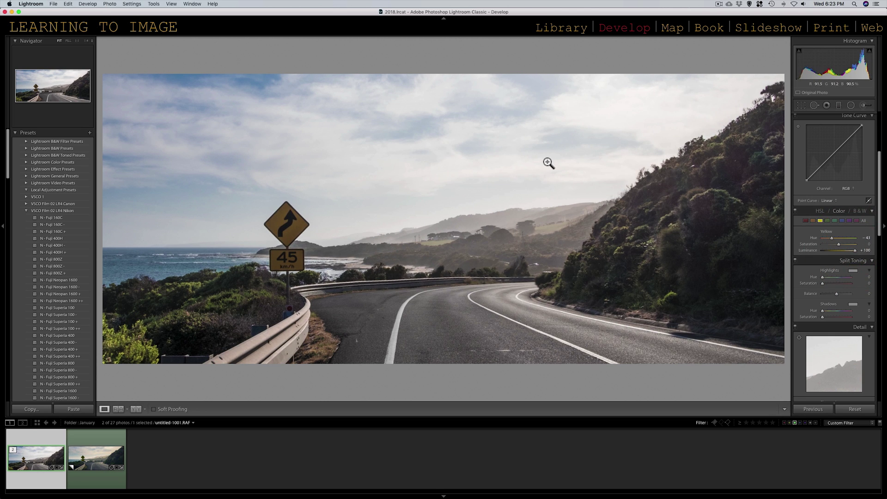
pyautogui.moveTo(852, 250)
pyautogui.mouseDown()
pyautogui.moveTo(832, 245)
pyautogui.moveTo(851, 245)
pyautogui.moveTo(839, 248)
pyautogui.mouseUp()
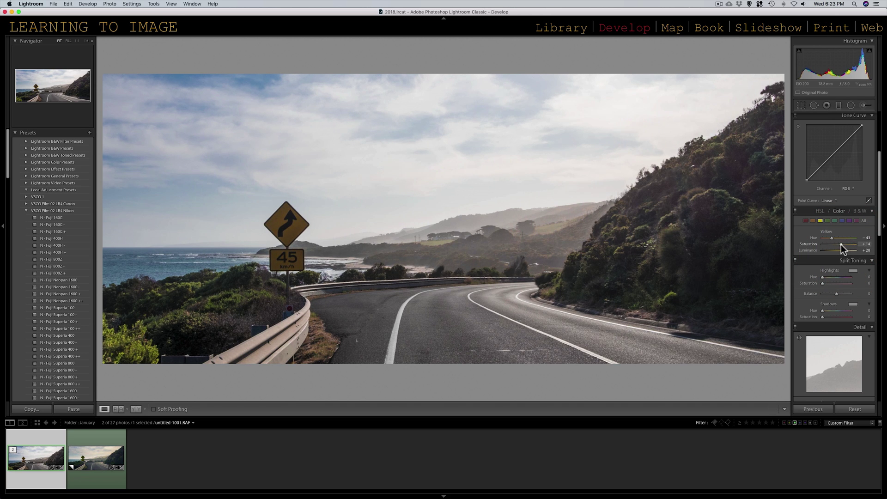
# - Set the orange range to Hue -19, Saturation -27 and Luminance -21
pyautogui.click(840, 245)
pyautogui.click(812, 220)
pyautogui.moveTo(838, 243); pyautogui.dragTo(618, 254)
pyautogui.moveTo(838, 237)
pyautogui.mouseDown()
pyautogui.moveTo(758, 248)
pyautogui.moveTo(855, 237)
pyautogui.moveTo(812, 242)
pyautogui.moveTo(845, 241)
pyautogui.moveTo(832, 240)
pyautogui.mouseUp()
pyautogui.moveTo(838, 250); pyautogui.dragTo(749, 264)
pyautogui.moveTo(825, 254); pyautogui.dragTo(836, 250)
# - Undo and redo the last orange Luminance change, and try resetting all of the photo's edits before undoing the reset
pyautogui.press('super+z')
pyautogui.click(67, 4)
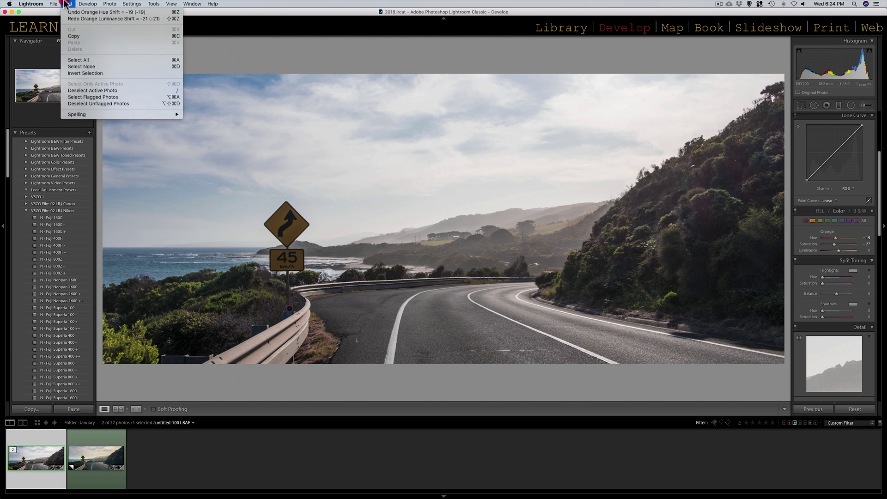
pyautogui.click(81, 19)
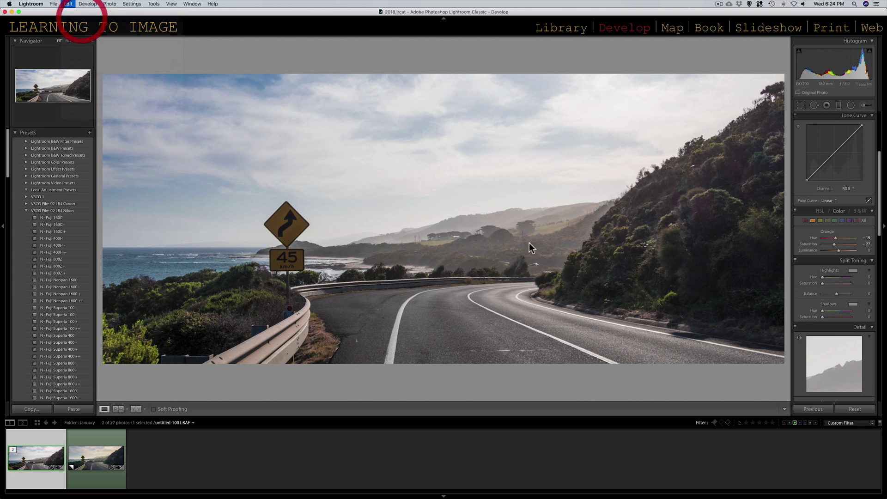
pyautogui.click(856, 408)
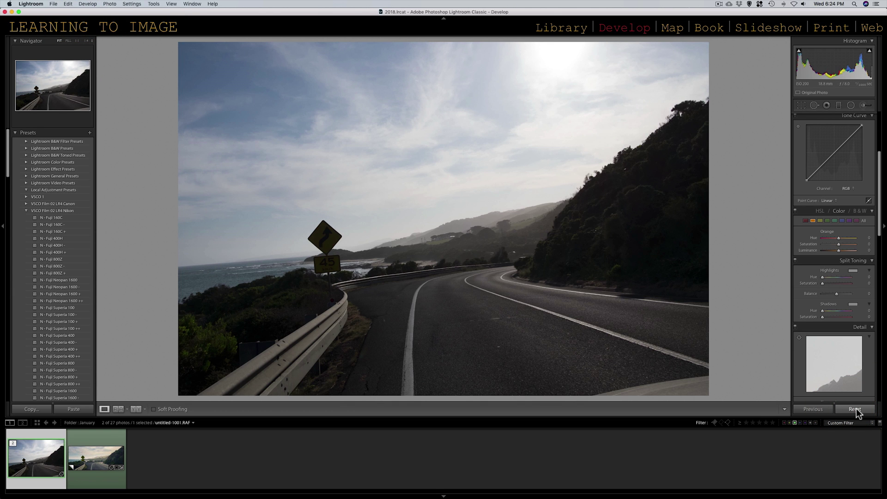
pyautogui.press('super+z')
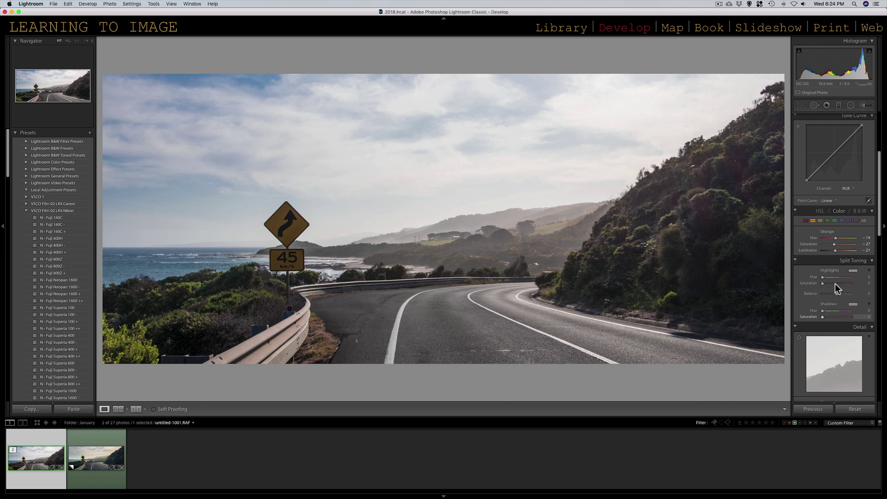
# - Set the split toning shadows to Hue 226 with Saturation at 100
pyautogui.scroll(-2, 838, 297)
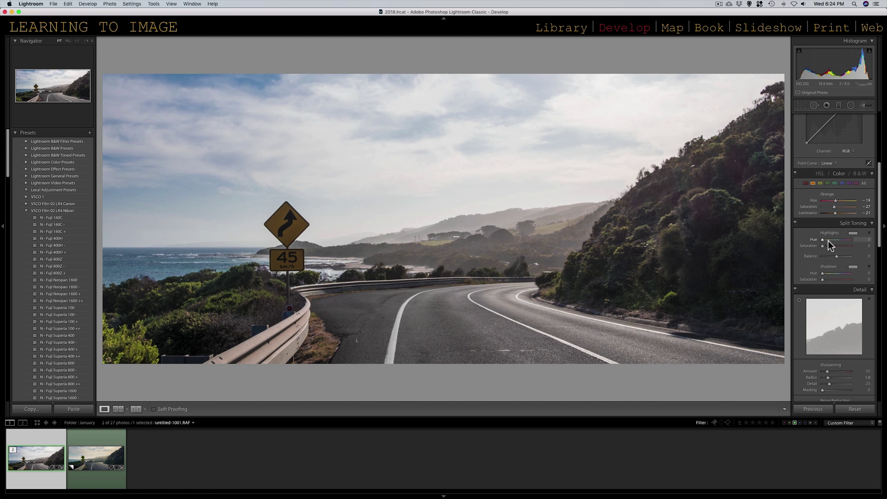
pyautogui.moveTo(823, 279); pyautogui.dragTo(883, 283)
pyautogui.click(840, 273)
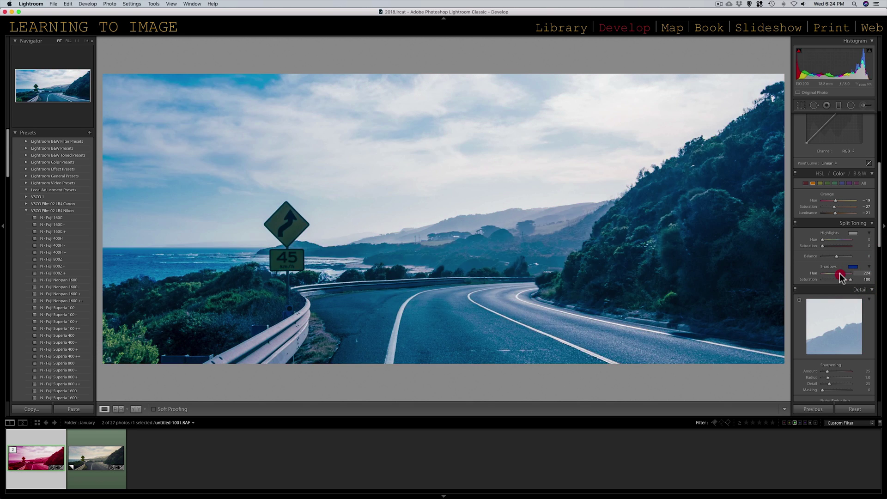
pyautogui.moveTo(840, 277); pyautogui.dragTo(839, 274)
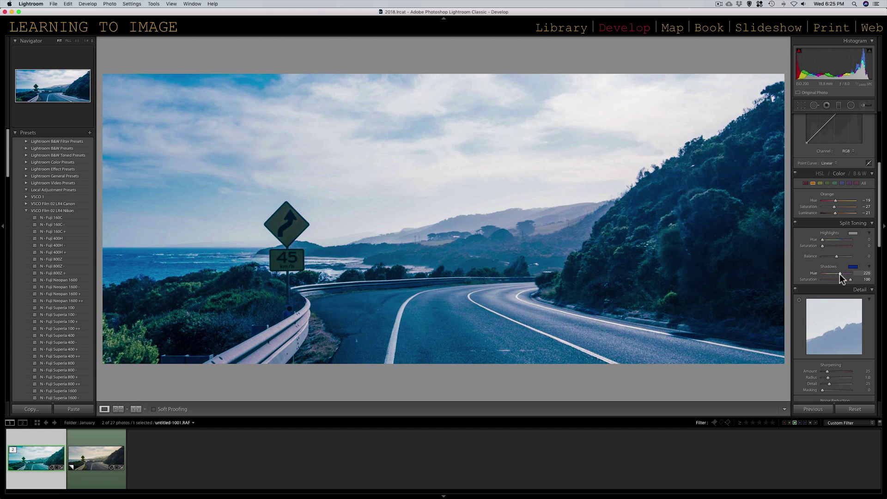
# - Set the split toning highlights to Hue 55 and Saturation 22, the Balance to -18 and the shadows' Saturation to 19
pyautogui.moveTo(823, 246); pyautogui.dragTo(885, 249)
pyautogui.moveTo(822, 239); pyautogui.dragTo(827, 280)
pyautogui.moveTo(834, 246)
pyautogui.mouseDown()
pyautogui.moveTo(826, 259)
pyautogui.moveTo(841, 257)
pyautogui.moveTo(814, 258)
pyautogui.moveTo(830, 260)
pyautogui.mouseUp()
pyautogui.click(833, 259)
pyautogui.click(830, 248)
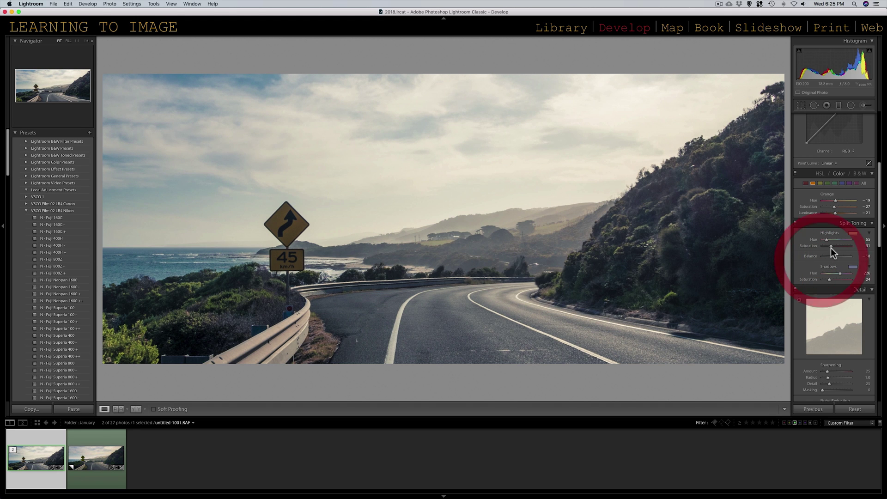
pyautogui.moveTo(830, 246); pyautogui.dragTo(827, 246)
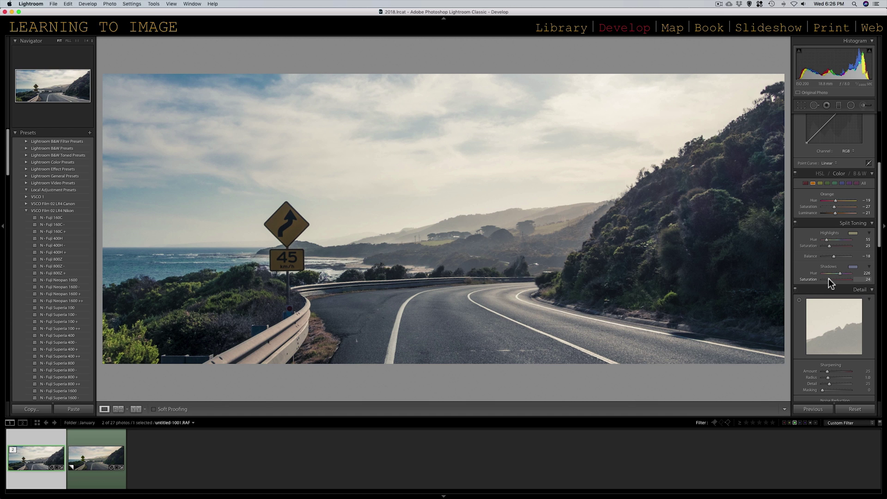
pyautogui.moveTo(828, 278); pyautogui.dragTo(826, 282)
pyautogui.moveTo(830, 250); pyautogui.dragTo(829, 250)
# - Set the sharpening Detail to 100 and raise its Masking while previewing the mask
pyautogui.scroll(-4, 832, 273)
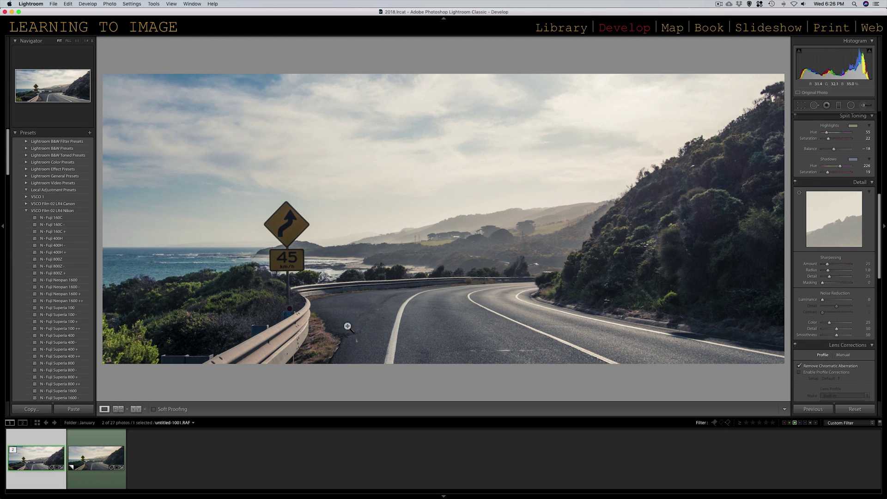
pyautogui.moveTo(830, 276); pyautogui.dragTo(853, 277)
pyautogui.keyDown('alt'); pyautogui.click(821, 283); pyautogui.keyUp('alt')
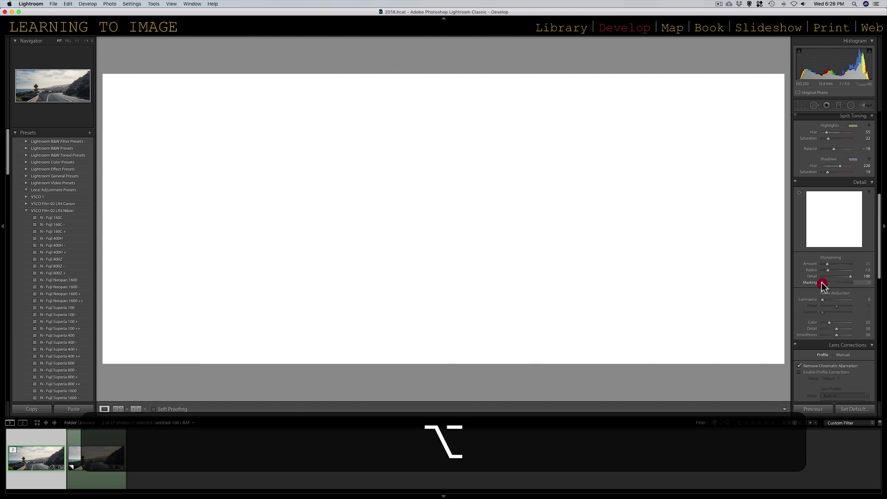
pyautogui.moveTo(821, 283); pyautogui.dragTo(830, 283)
pyautogui.scroll(-5, 830, 284)
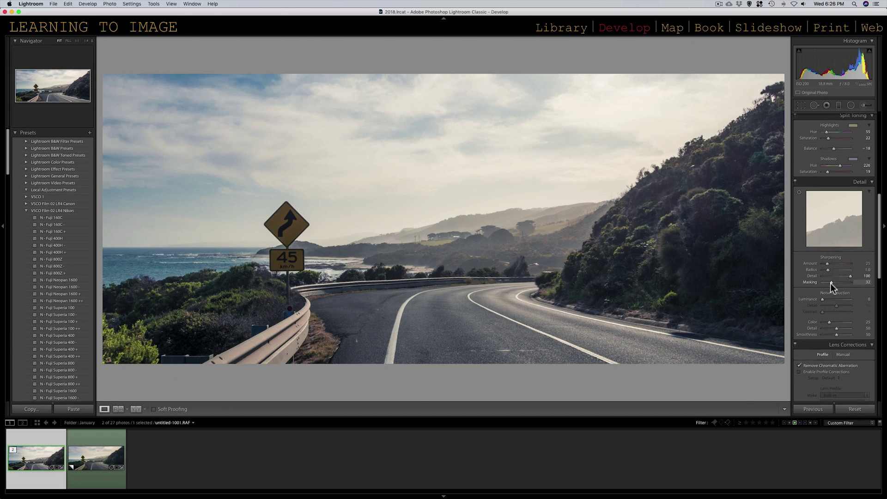
pyautogui.click(828, 281)
pyautogui.click(826, 280)
# - Try Dehaze at +100 and -100, set its Amount to +5 and view the photo against a blacked-out interface
pyautogui.scroll(-8, 824, 280)
pyautogui.scroll(-8, 824, 279)
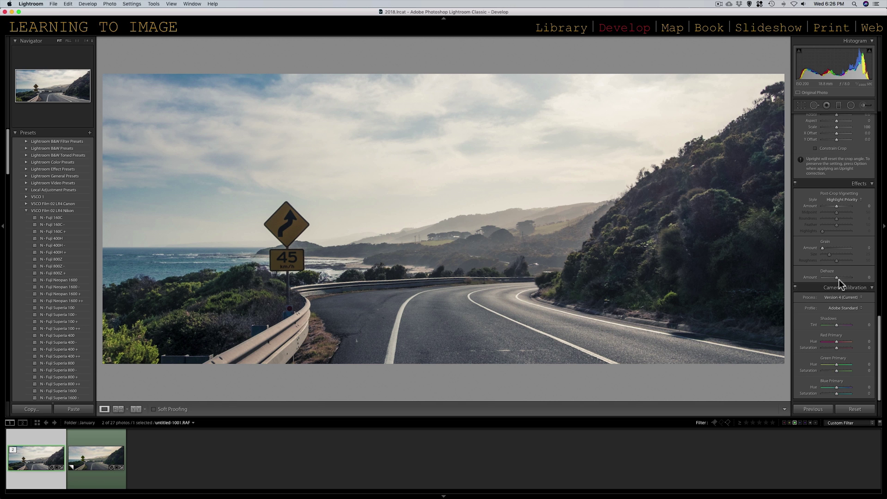
pyautogui.moveTo(836, 278); pyautogui.dragTo(883, 273)
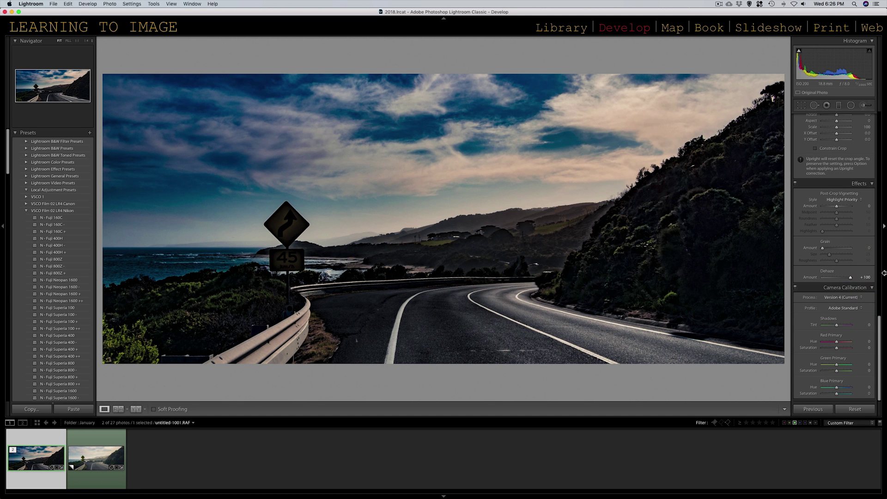
pyautogui.moveTo(850, 277); pyautogui.dragTo(679, 301)
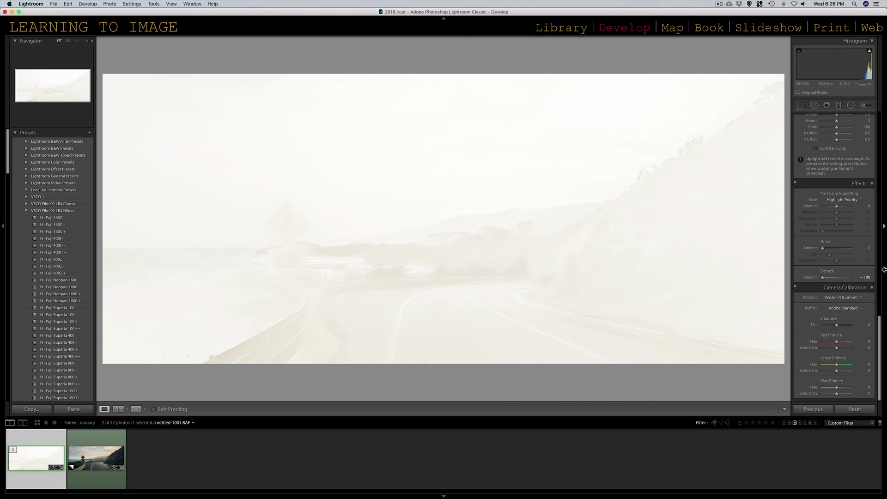
pyautogui.click(825, 276)
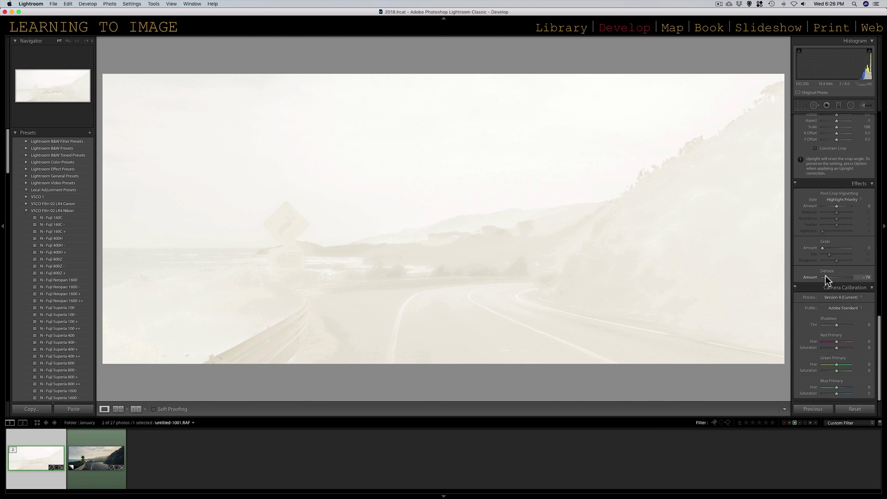
pyautogui.moveTo(825, 277); pyautogui.dragTo(839, 280)
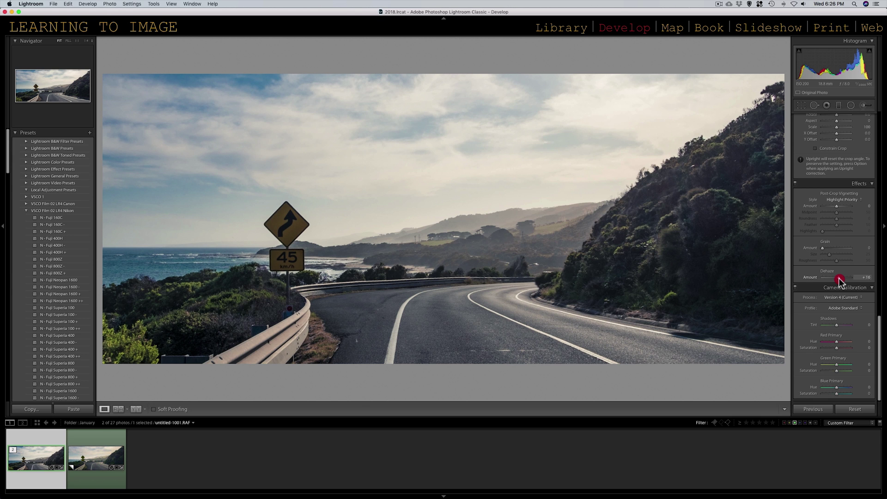
pyautogui.moveTo(839, 278); pyautogui.dragTo(838, 278)
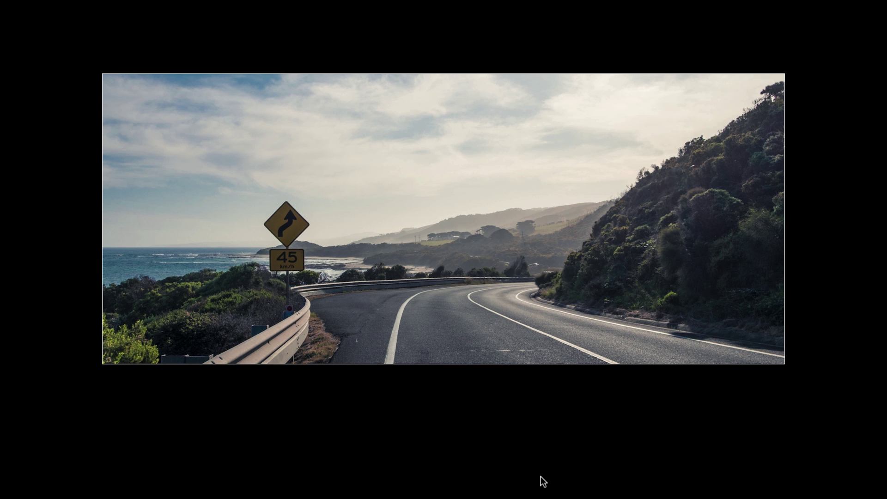
pyautogui.press('l')
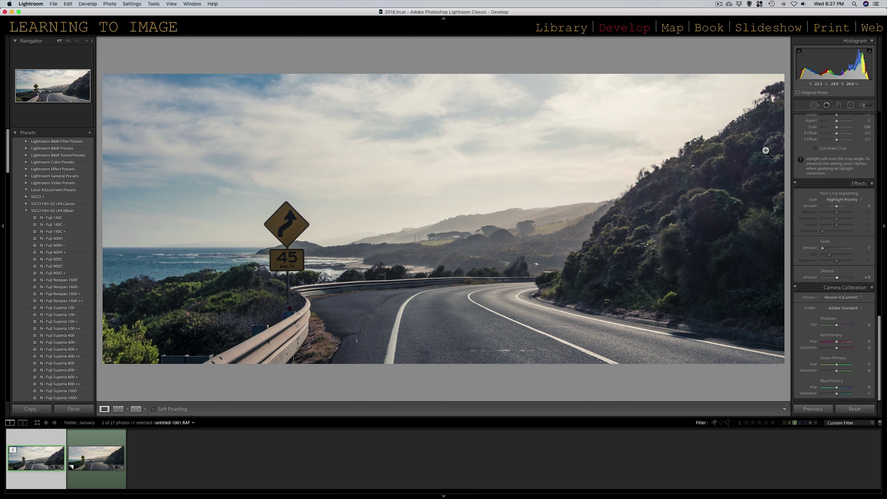
# - Start a radial filter with its effect values reset, draw a wide ellipse across the horizon and undo the last changes to it
pyautogui.click(850, 105)
pyautogui.doubleClick(833, 149)
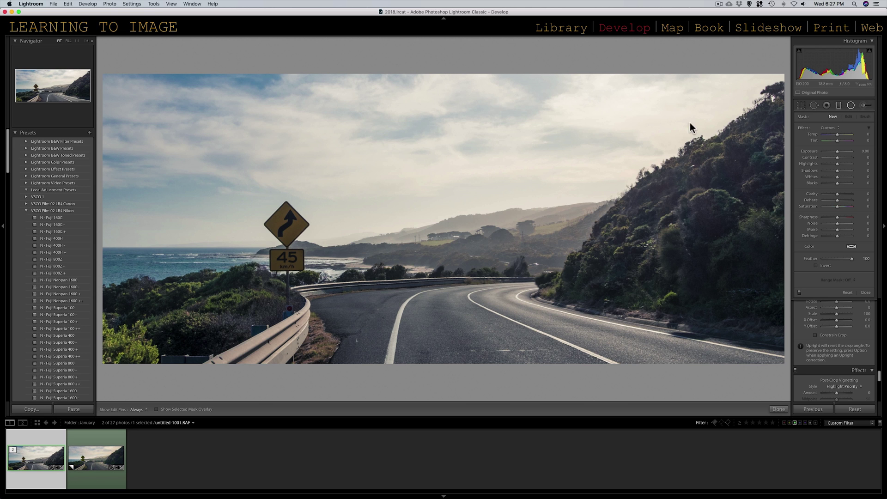
pyautogui.moveTo(557, 216); pyautogui.dragTo(10, 266)
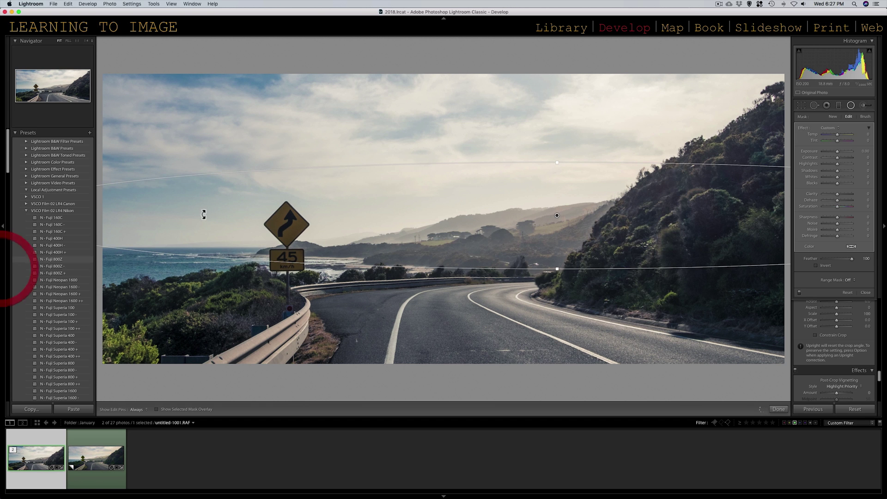
pyautogui.moveTo(318, 206); pyautogui.dragTo(868, 203)
pyautogui.moveTo(712, 209); pyautogui.dragTo(2, 290)
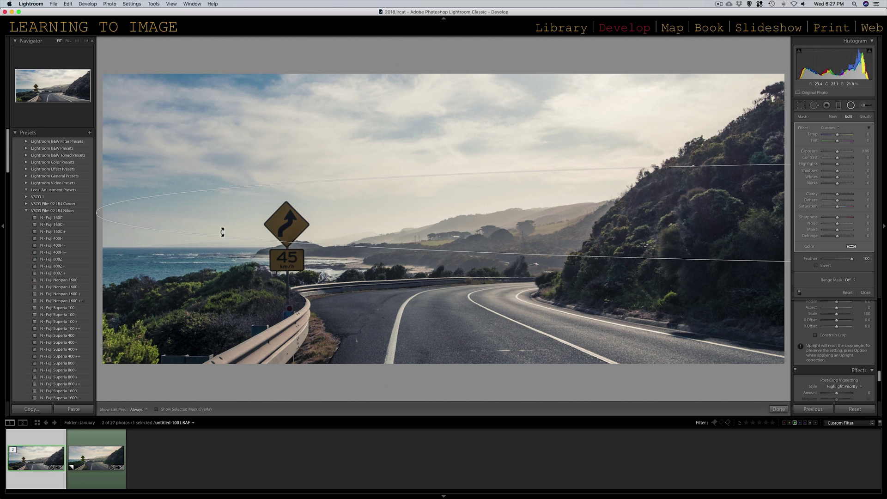
pyautogui.press('super+z')
pyautogui.press('super+z')
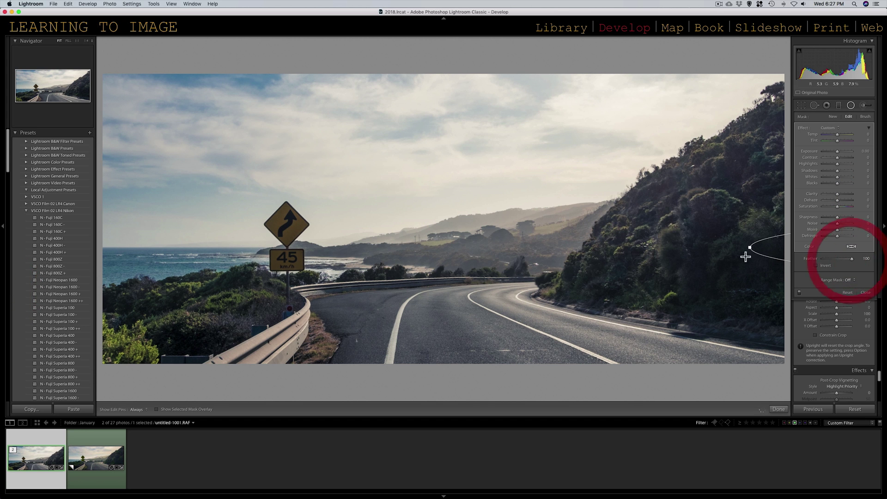
# - Stretch the radial ellipse past both side edges of the photo and adjust its height and position to span from the lower sky to the road
pyautogui.moveTo(750, 247); pyautogui.dragTo(3, 280)
pyautogui.moveTo(533, 232); pyautogui.dragTo(587, 251)
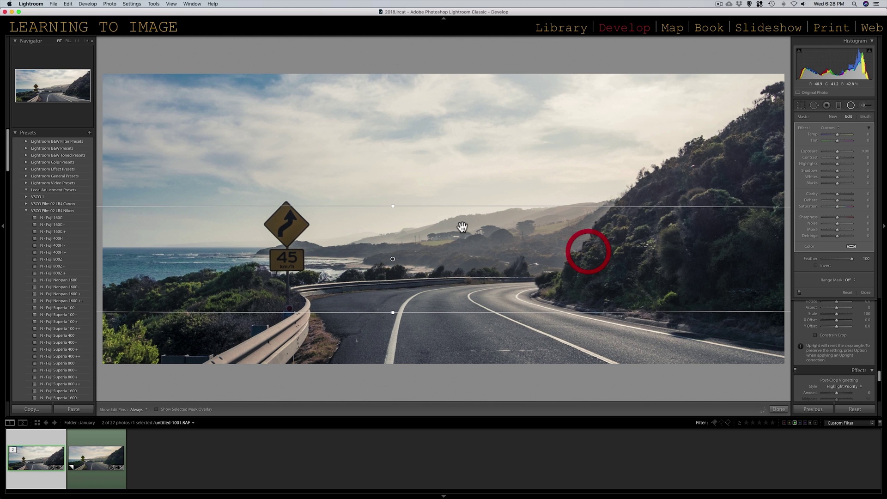
pyautogui.moveTo(392, 206); pyautogui.dragTo(392, 177)
pyautogui.moveTo(440, 257); pyautogui.dragTo(489, 257)
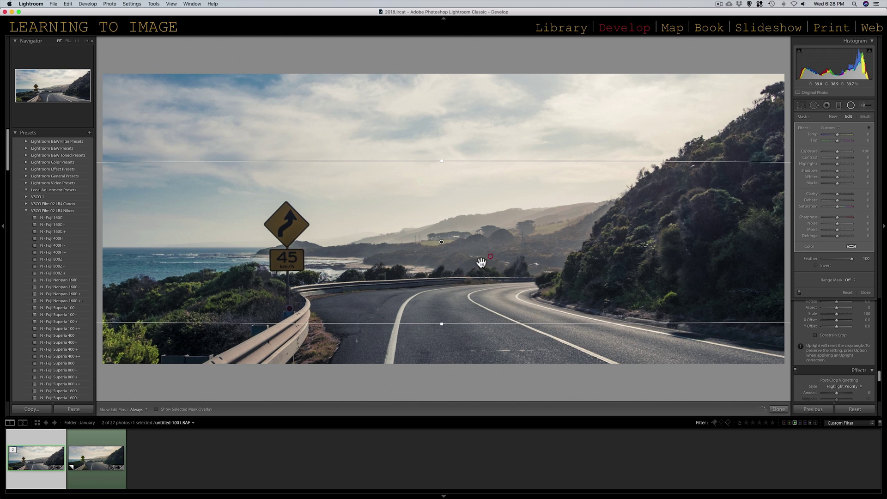
pyautogui.moveTo(442, 320); pyautogui.dragTo(441, 334)
pyautogui.moveTo(487, 278); pyautogui.dragTo(486, 280)
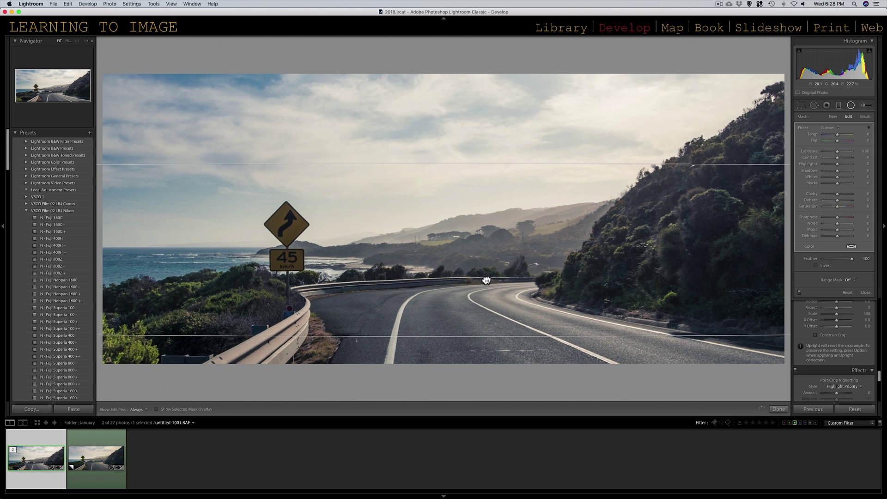
# - Try the radial filter's Invert and Feather settings and an Exposure of -4.00, and reset the Exposure
pyautogui.click(816, 265)
pyautogui.moveTo(855, 260); pyautogui.dragTo(851, 258)
pyautogui.click(861, 266)
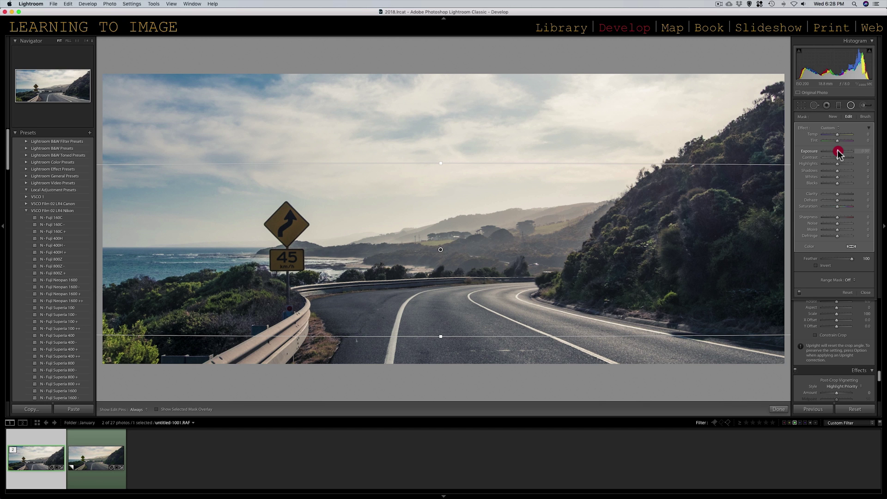
pyautogui.moveTo(837, 150); pyautogui.dragTo(783, 154)
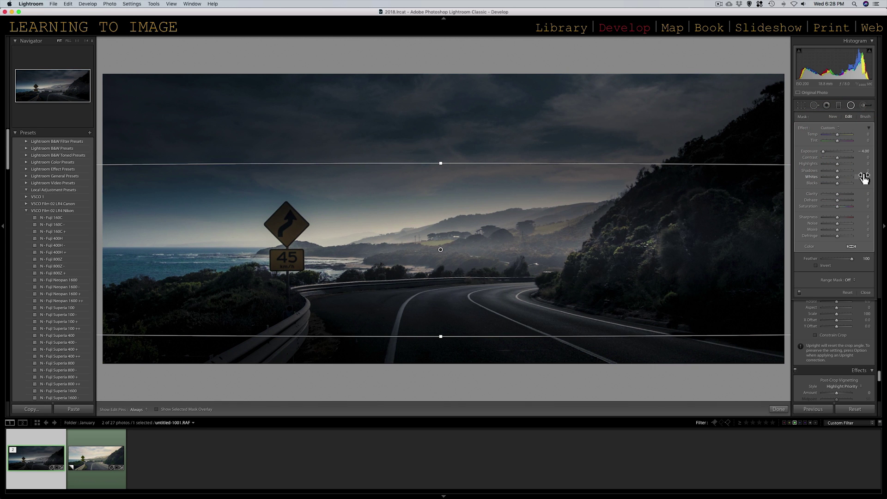
pyautogui.doubleClick(824, 151)
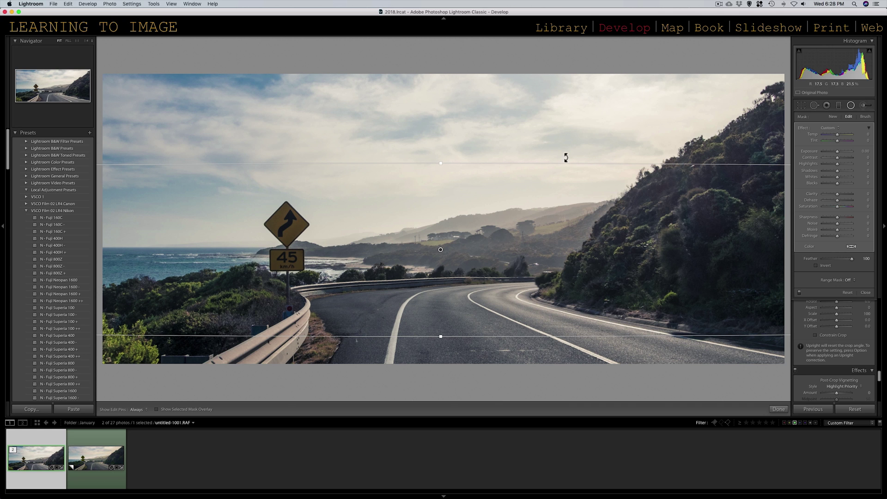
# - Set the radial filter's Exposure to -0.87, and try a higher Contrast before resetting it
pyautogui.moveTo(837, 150); pyautogui.dragTo(832, 152)
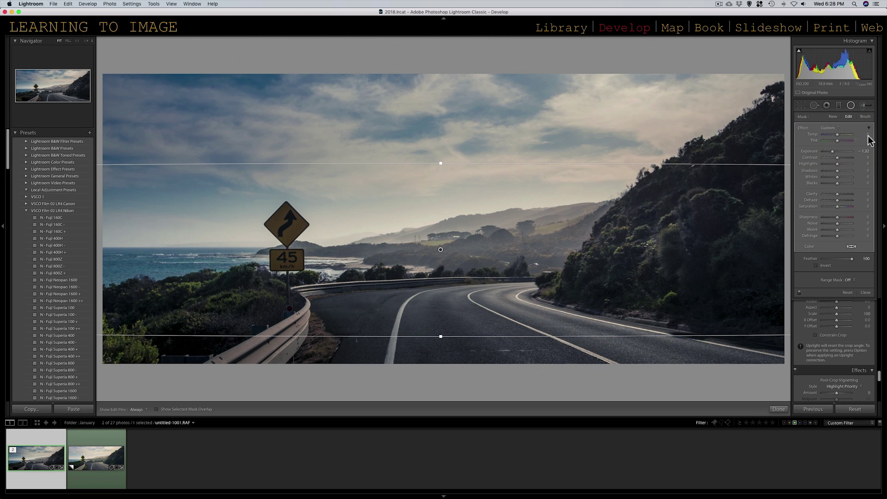
pyautogui.click(832, 151)
pyautogui.moveTo(831, 153); pyautogui.dragTo(833, 151)
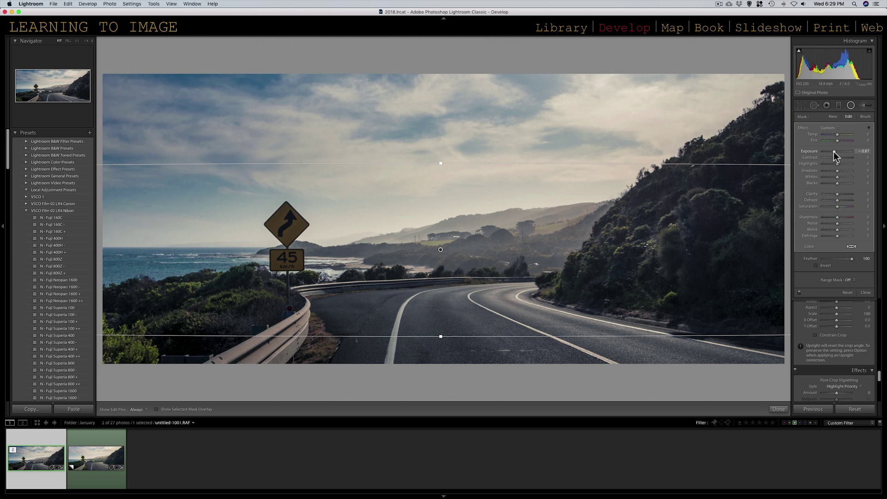
pyautogui.click(836, 158)
pyautogui.moveTo(838, 158)
pyautogui.mouseDown()
pyautogui.moveTo(830, 158)
pyautogui.moveTo(853, 158)
pyautogui.moveTo(843, 156)
pyautogui.mouseUp()
pyautogui.doubleClick(843, 156)
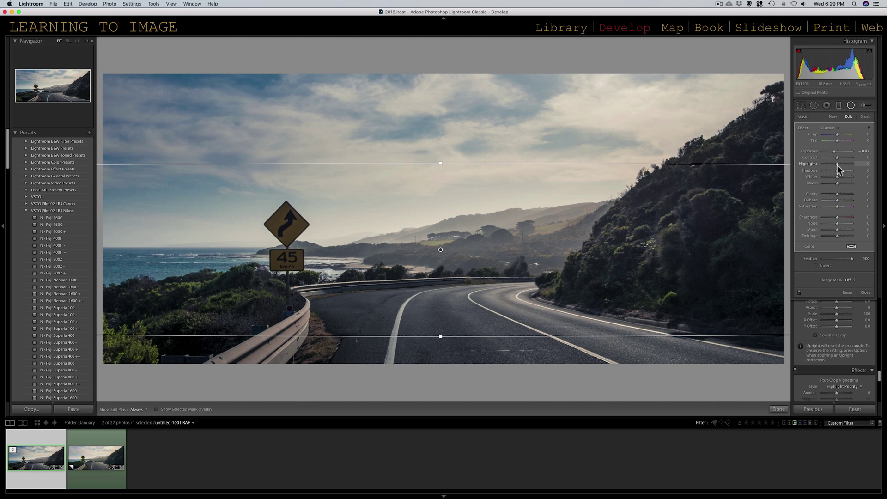
# - Shorten the radial ellipse and move it slightly lower over the road bend, and try a lower Dehaze before resetting it
pyautogui.moveTo(441, 249); pyautogui.dragTo(435, 274)
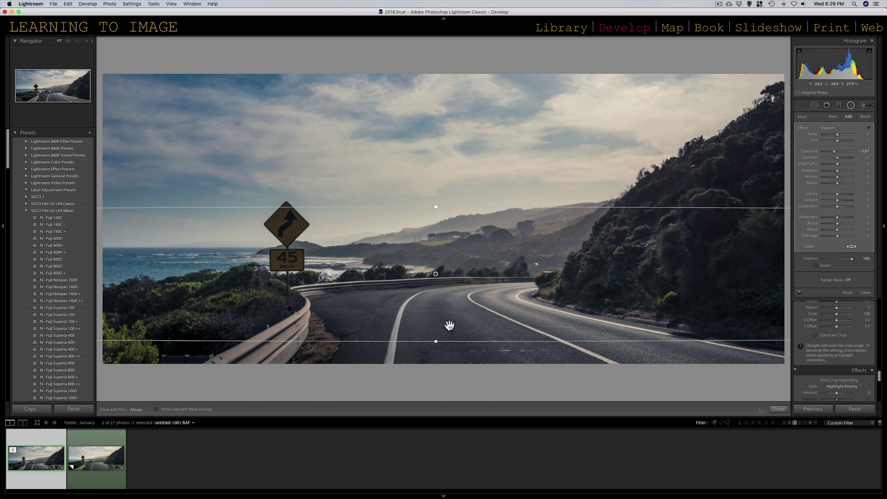
pyautogui.moveTo(463, 297)
pyautogui.mouseDown()
pyautogui.moveTo(461, 278)
pyautogui.moveTo(463, 286)
pyautogui.mouseUp()
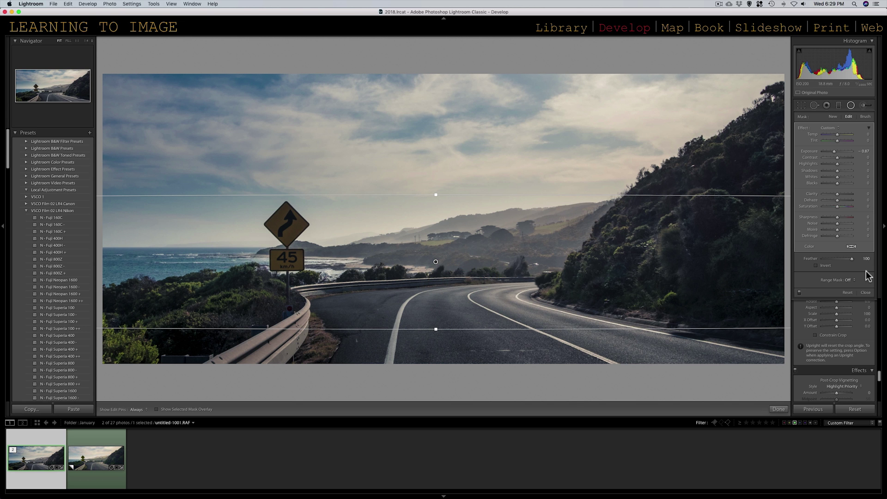
pyautogui.moveTo(837, 200); pyautogui.dragTo(835, 200)
pyautogui.doubleClick(835, 201)
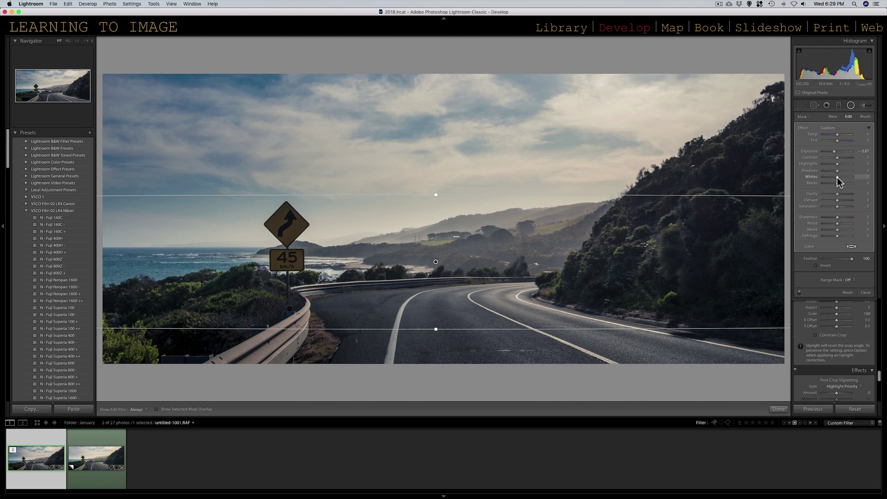
# - Try Highlights of -21 on the radial filter, reset it, and close the filter
pyautogui.moveTo(837, 164); pyautogui.dragTo(835, 167)
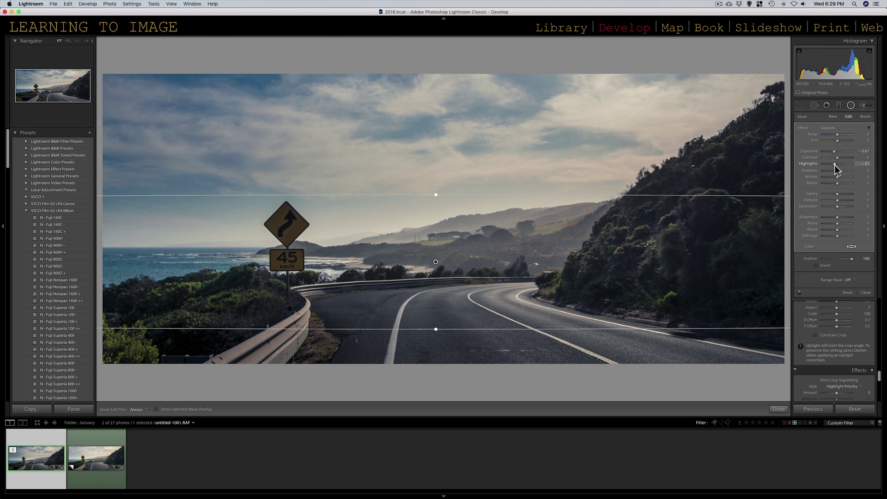
pyautogui.moveTo(835, 165); pyautogui.dragTo(837, 165)
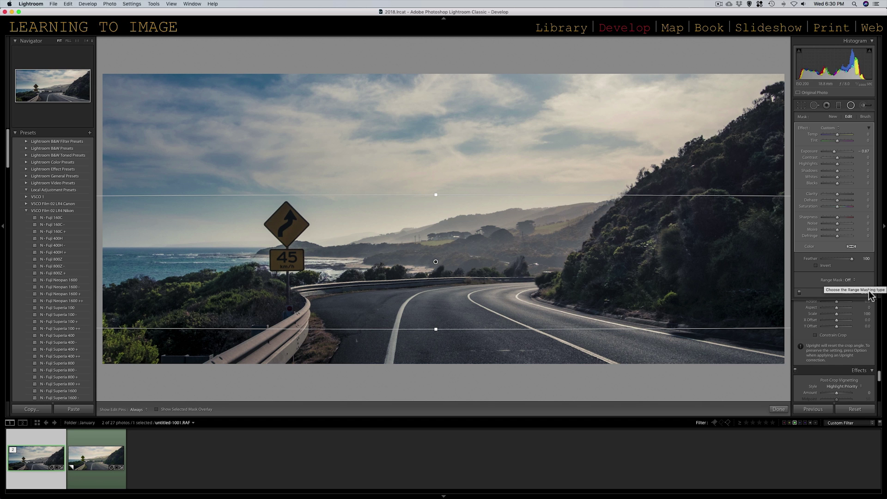
pyautogui.click(865, 293)
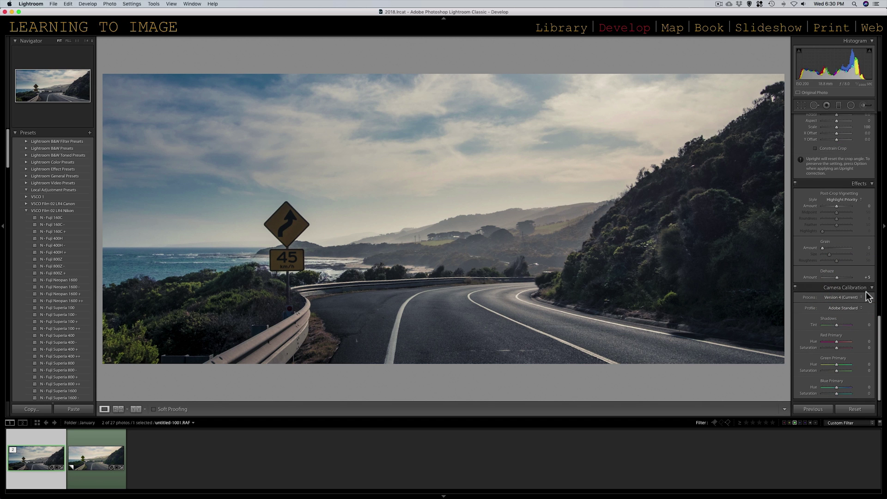
# - Set the photo's basic Exposure to +1.20, Highlights to -100, Whites to +39 and Shadows to +37
pyautogui.scroll(10, 850, 291)
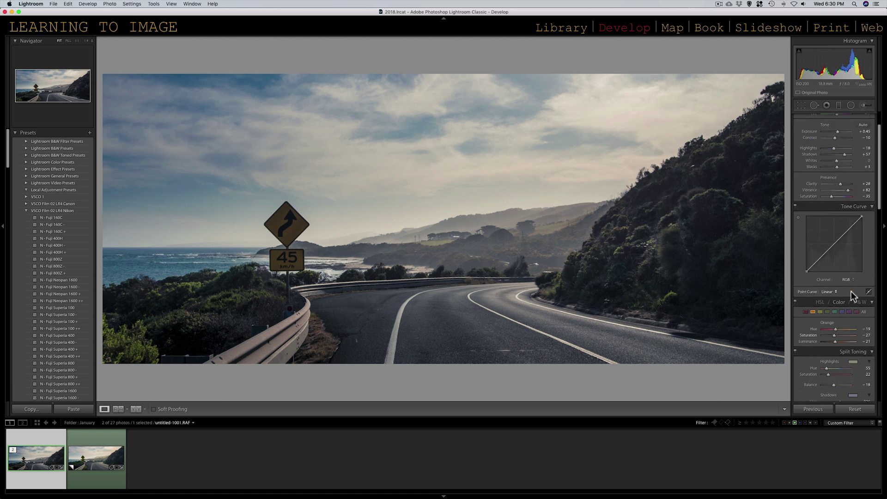
pyautogui.moveTo(837, 174); pyautogui.dragTo(841, 202)
pyautogui.press('alt')
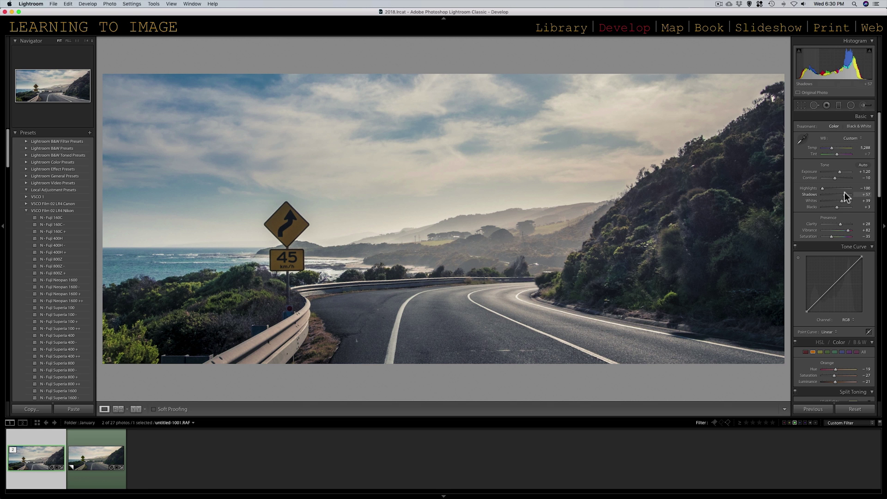
pyautogui.moveTo(844, 193); pyautogui.dragTo(840, 195)
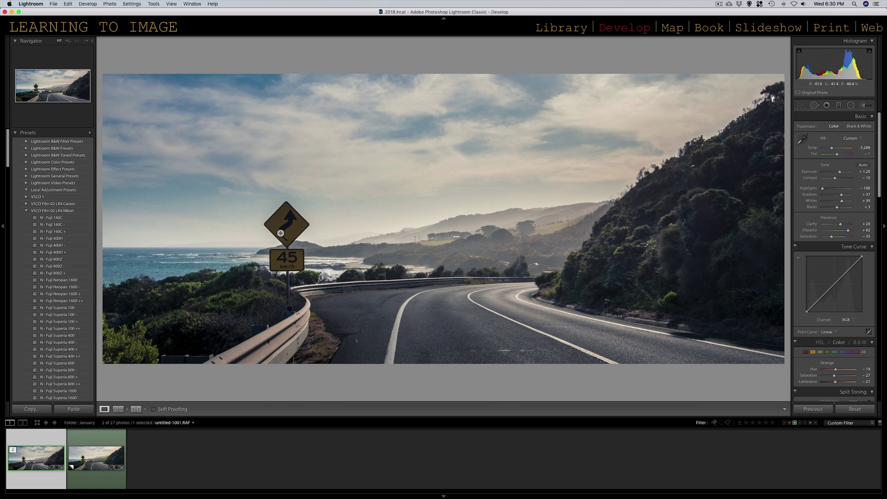
# - Brighten the diamond curve sign and the 45 sign below it with a raised-Exposure Adjustment Brush using Auto Mask
pyautogui.click(864, 106)
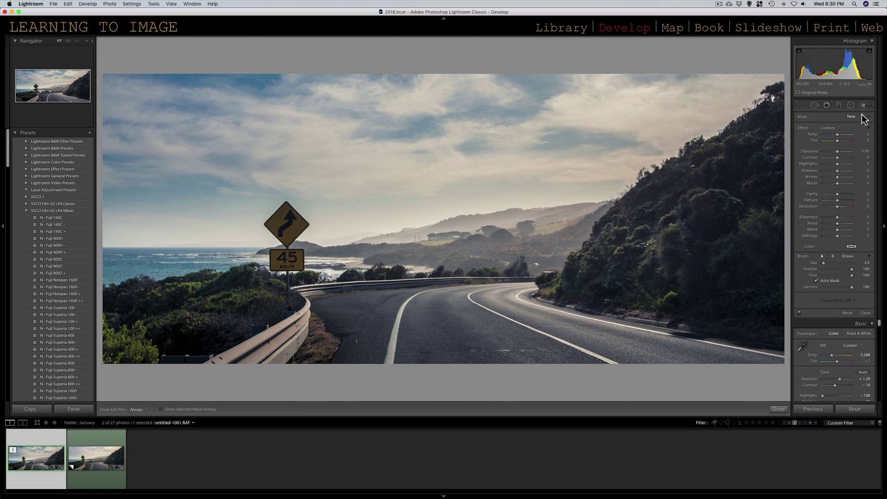
pyautogui.moveTo(838, 153); pyautogui.dragTo(842, 154)
pyautogui.click(816, 280)
pyautogui.scroll(2, 288, 225)
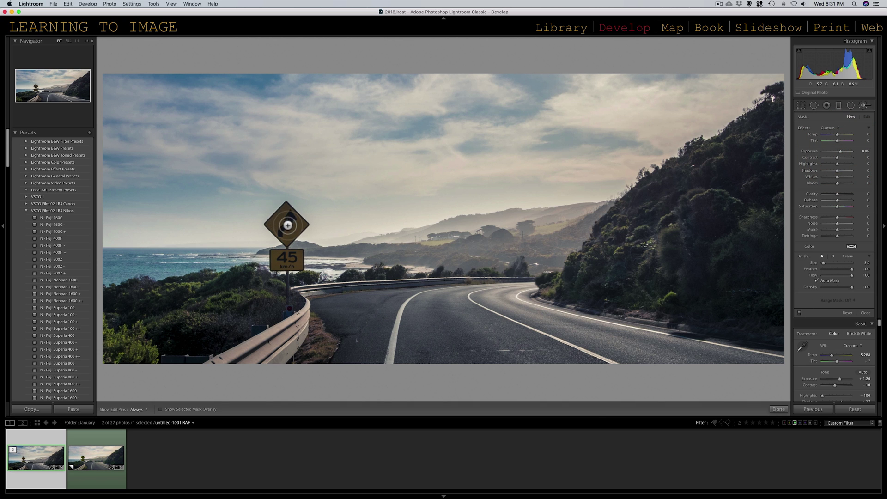
pyautogui.press('h')
pyautogui.moveTo(287, 225); pyautogui.dragTo(288, 235)
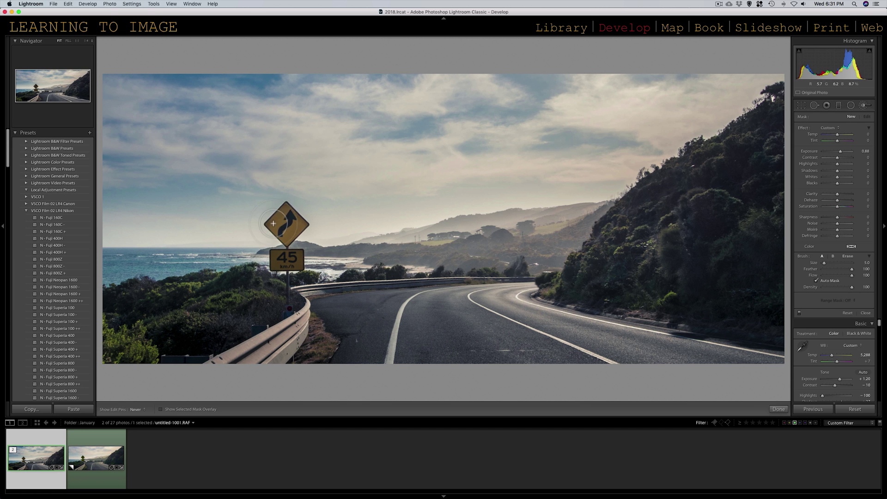
pyautogui.moveTo(269, 228)
pyautogui.mouseDown()
pyautogui.moveTo(289, 259)
pyautogui.moveTo(276, 263)
pyautogui.moveTo(294, 257)
pyautogui.moveTo(286, 260)
pyautogui.mouseUp()
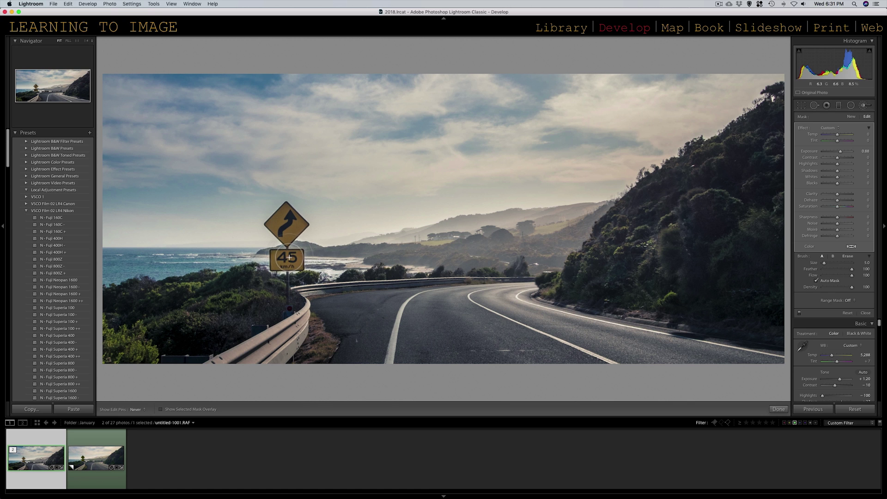
pyautogui.moveTo(290, 228)
pyautogui.mouseDown()
pyautogui.moveTo(287, 213)
pyautogui.moveTo(298, 218)
pyautogui.mouseUp()
pyautogui.press('h')
# - Try lower Exposure values on the road sign's brush adjustment and delete that adjustment
pyautogui.moveTo(840, 157)
pyautogui.mouseDown()
pyautogui.moveTo(854, 153)
pyautogui.moveTo(827, 158)
pyautogui.moveTo(837, 158)
pyautogui.mouseUp()
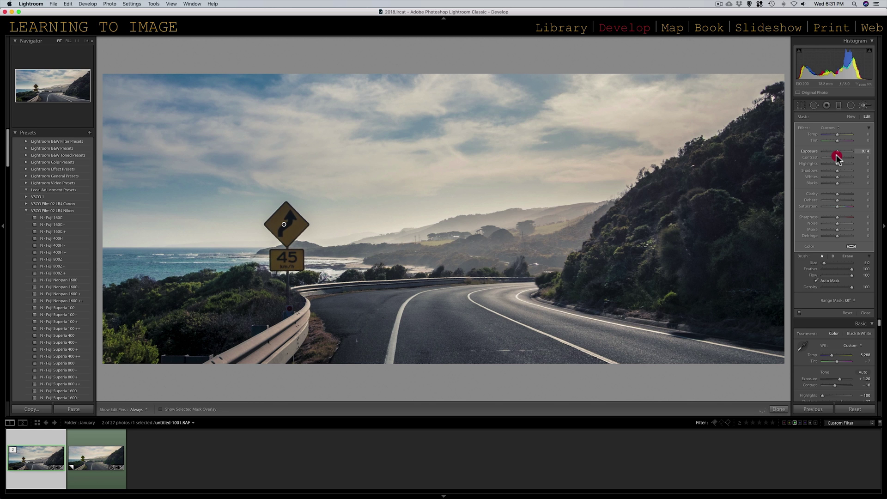
pyautogui.moveTo(839, 155); pyautogui.dragTo(838, 154)
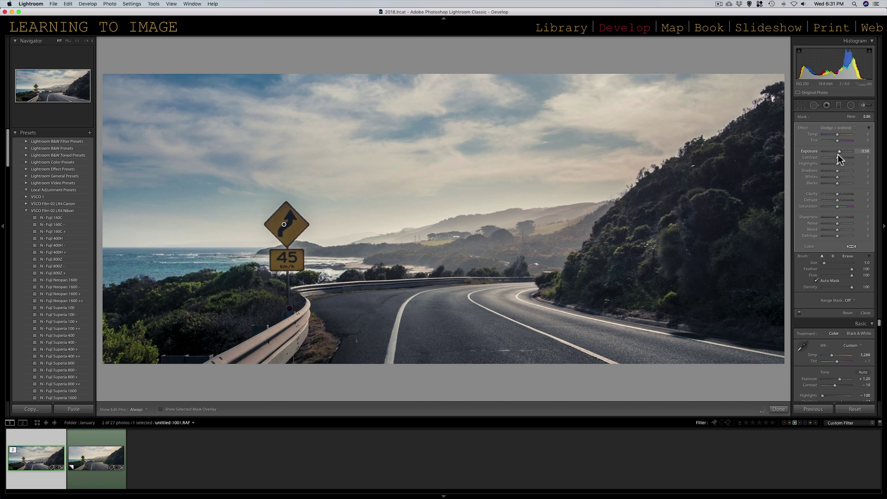
pyautogui.doubleClick(838, 154)
pyautogui.press('BackSpace')
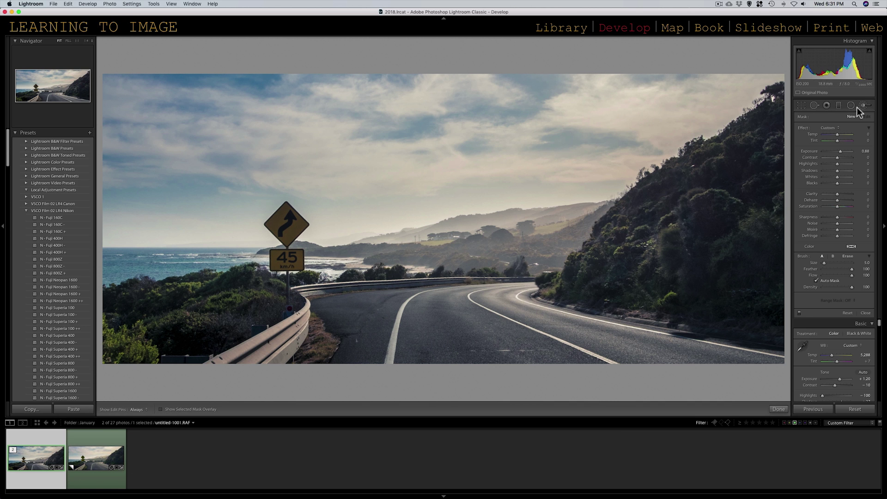
# - Draw a graduated filter from the top of the sky to the coastline, and try a Temp of 14 before resetting it
pyautogui.click(838, 105)
pyautogui.moveTo(414, 74); pyautogui.dragTo(424, 244)
pyautogui.moveTo(843, 150)
pyautogui.mouseDown()
pyautogui.moveTo(830, 151)
pyautogui.moveTo(840, 152)
pyautogui.moveTo(839, 139)
pyautogui.moveTo(823, 136)
pyautogui.moveTo(847, 135)
pyautogui.moveTo(839, 136)
pyautogui.mouseUp()
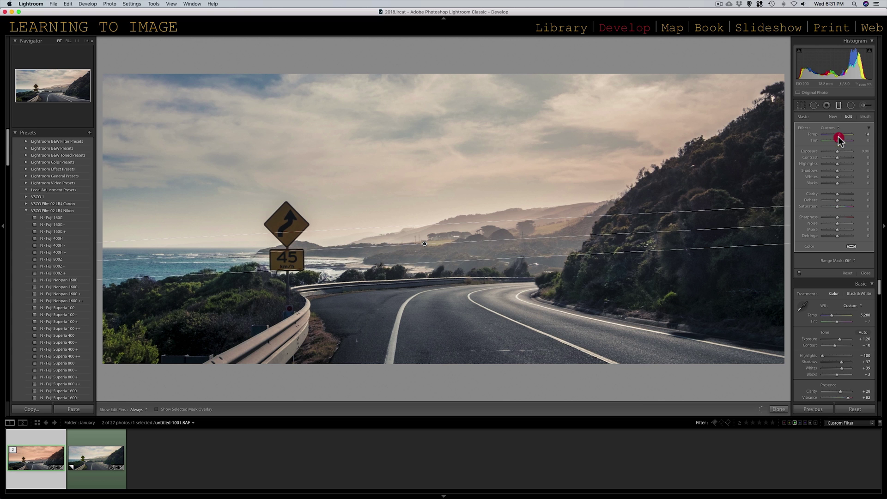
pyautogui.doubleClick(838, 135)
# - Set the sky graduated filter's Exposure to -0.24 and Clarity to 22
pyautogui.click(837, 151)
pyautogui.moveTo(837, 152); pyautogui.dragTo(837, 153)
pyautogui.moveTo(840, 194); pyautogui.dragTo(840, 194)
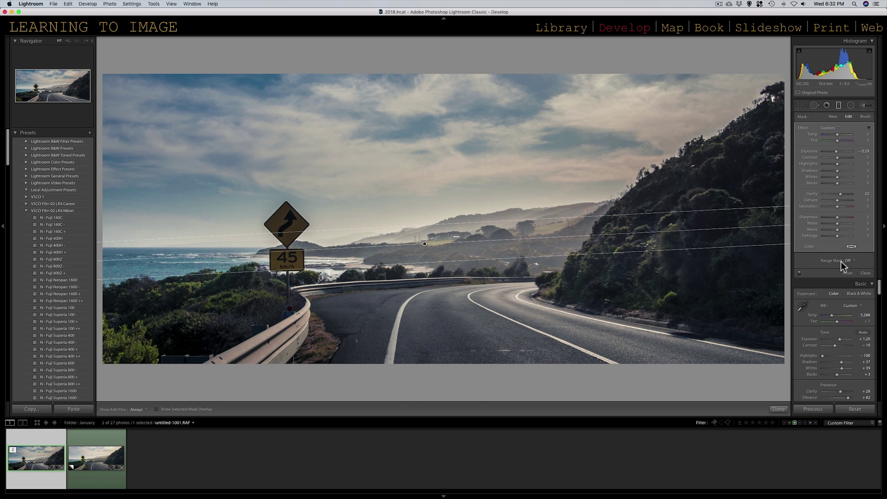
# - Erase the graduated filter from the dark hillside and distant hills with a size 13.0 brush, and delete the filter
pyautogui.click(865, 117)
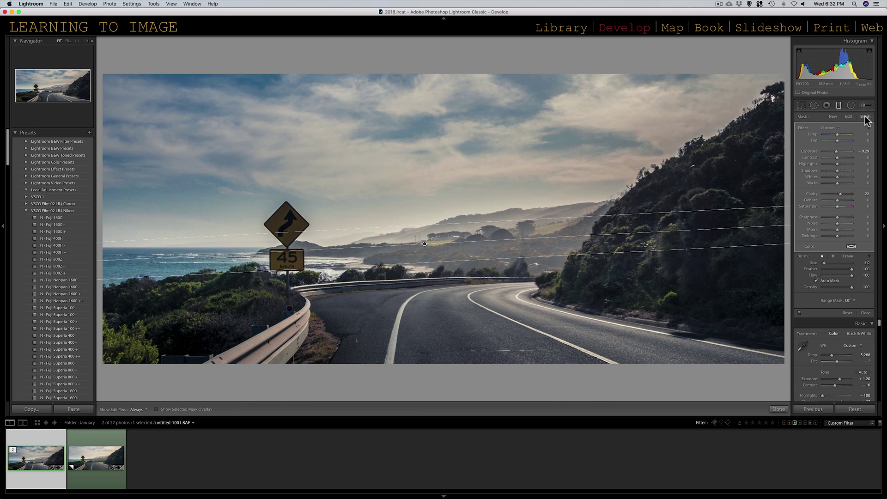
pyautogui.click(848, 256)
pyautogui.moveTo(830, 275); pyautogui.dragTo(855, 273)
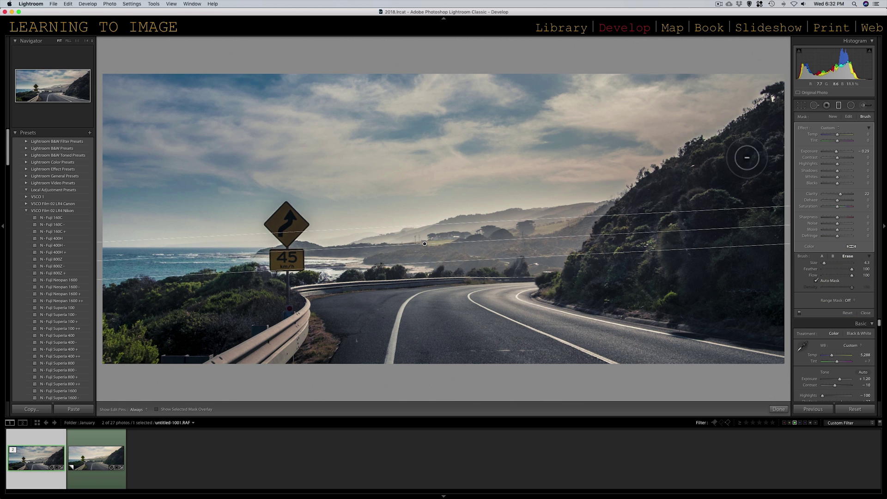
pyautogui.scroll(5, 740, 174)
pyautogui.press('h')
pyautogui.moveTo(734, 176)
pyautogui.mouseDown()
pyautogui.moveTo(714, 221)
pyautogui.moveTo(774, 176)
pyautogui.moveTo(764, 197)
pyautogui.moveTo(693, 247)
pyautogui.moveTo(796, 160)
pyautogui.moveTo(668, 282)
pyautogui.moveTo(738, 256)
pyautogui.moveTo(786, 203)
pyautogui.moveTo(651, 257)
pyautogui.moveTo(641, 245)
pyautogui.moveTo(601, 276)
pyautogui.moveTo(680, 200)
pyautogui.moveTo(665, 204)
pyautogui.moveTo(632, 233)
pyautogui.moveTo(786, 131)
pyautogui.moveTo(737, 183)
pyautogui.moveTo(811, 101)
pyautogui.moveTo(713, 187)
pyautogui.moveTo(815, 106)
pyautogui.moveTo(723, 204)
pyautogui.moveTo(832, 134)
pyautogui.moveTo(711, 227)
pyautogui.moveTo(744, 202)
pyautogui.moveTo(761, 159)
pyautogui.moveTo(727, 190)
pyautogui.moveTo(778, 141)
pyautogui.moveTo(713, 222)
pyautogui.moveTo(595, 259)
pyautogui.moveTo(588, 249)
pyautogui.moveTo(523, 254)
pyautogui.moveTo(555, 239)
pyautogui.moveTo(363, 270)
pyautogui.moveTo(366, 264)
pyautogui.moveTo(256, 265)
pyautogui.moveTo(280, 265)
pyautogui.moveTo(278, 224)
pyautogui.moveTo(284, 242)
pyautogui.moveTo(266, 259)
pyautogui.moveTo(152, 287)
pyautogui.moveTo(144, 266)
pyautogui.moveTo(238, 249)
pyautogui.moveTo(152, 255)
pyautogui.moveTo(466, 247)
pyautogui.mouseUp()
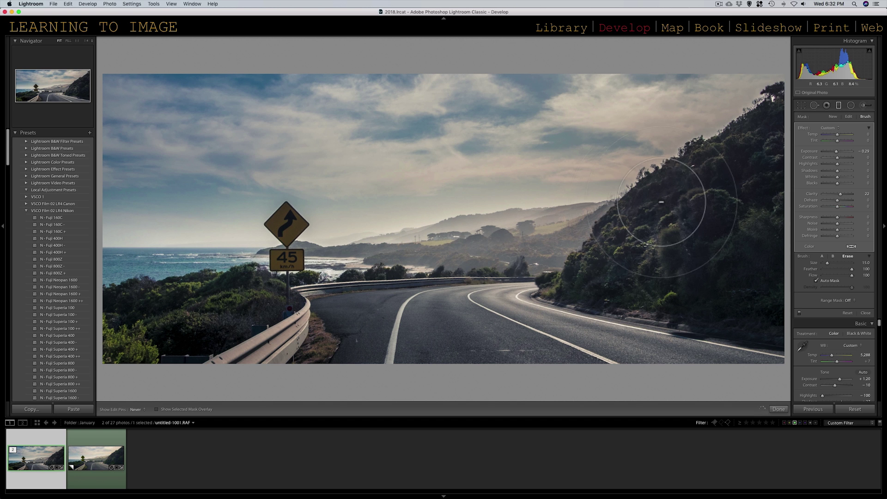
pyautogui.click(478, 243)
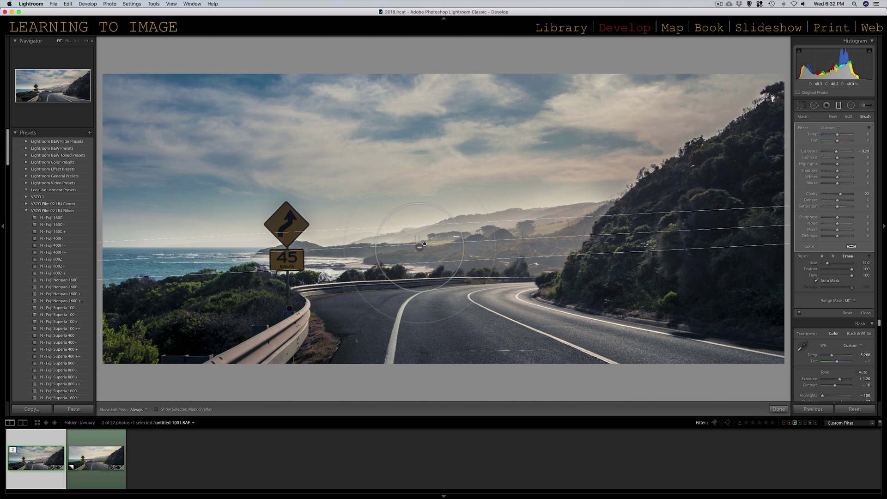
pyautogui.click(427, 242)
pyautogui.press('BackSpace')
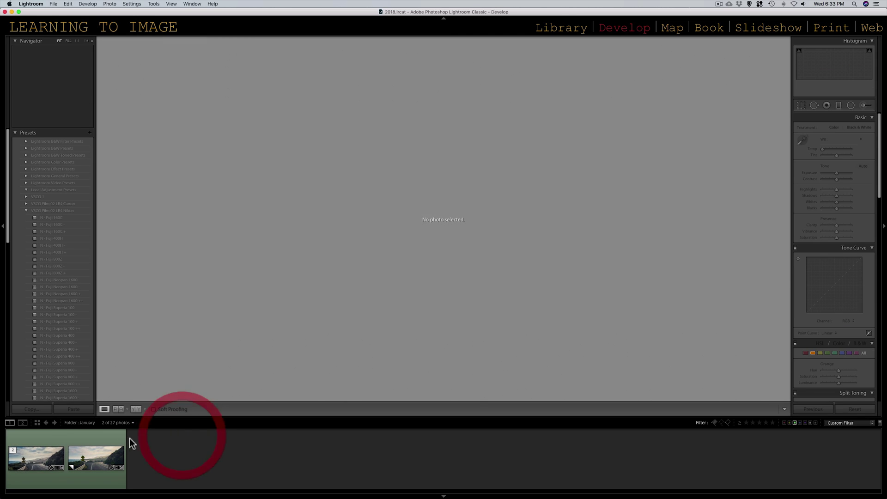
# - Reselect the edited photo and alternate between it and its virtual copy to compare the two edits
pyautogui.click(42, 441)
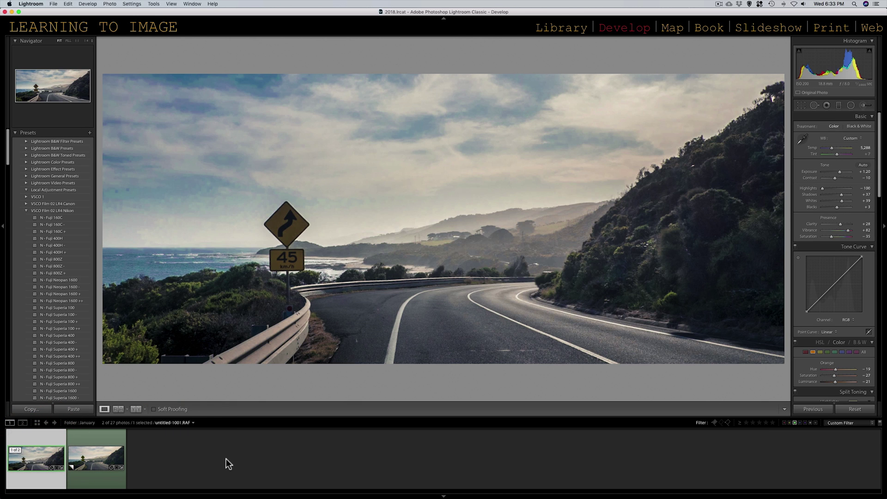
pyautogui.press('Right')
pyautogui.press('Left')
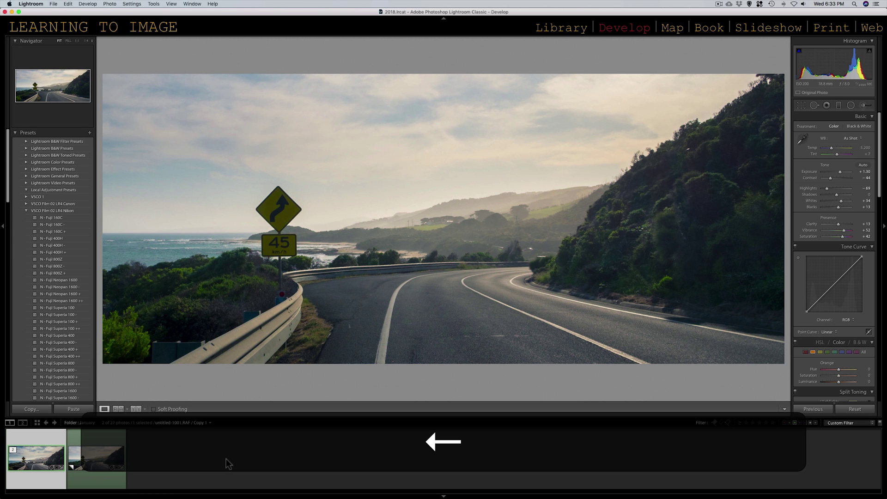
pyautogui.press('Right')
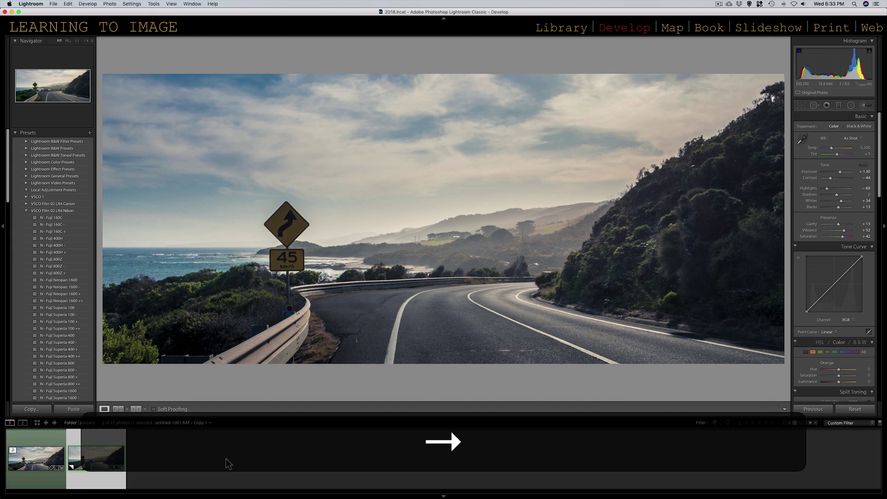
pyautogui.press('Left')
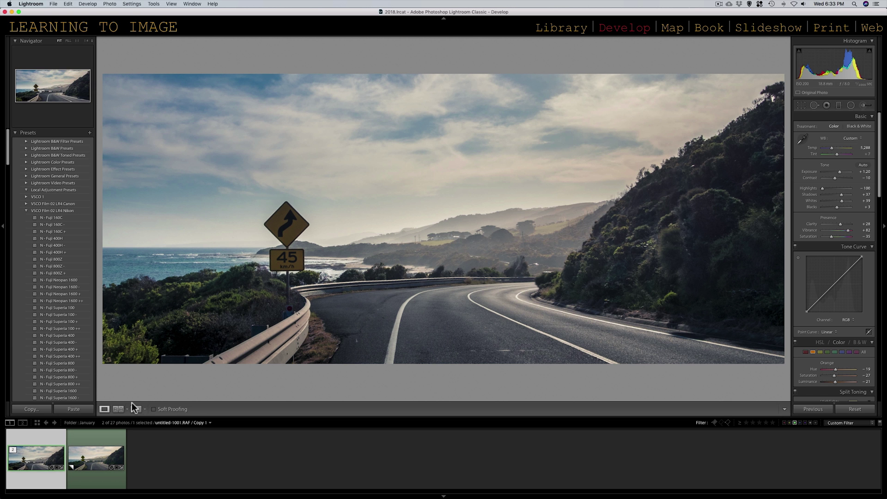
# - Open Reference View, select both photo versions, and check the Before & After view before returning to Reference View
pyautogui.click(118, 409)
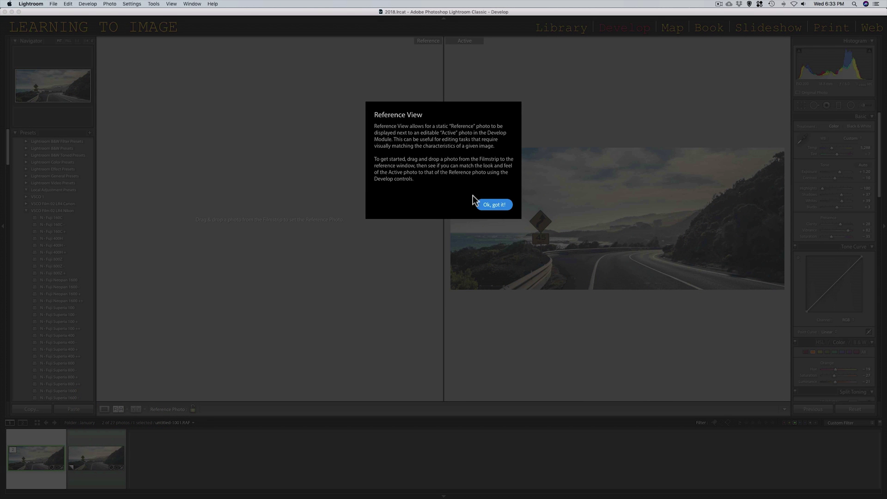
pyautogui.click(493, 204)
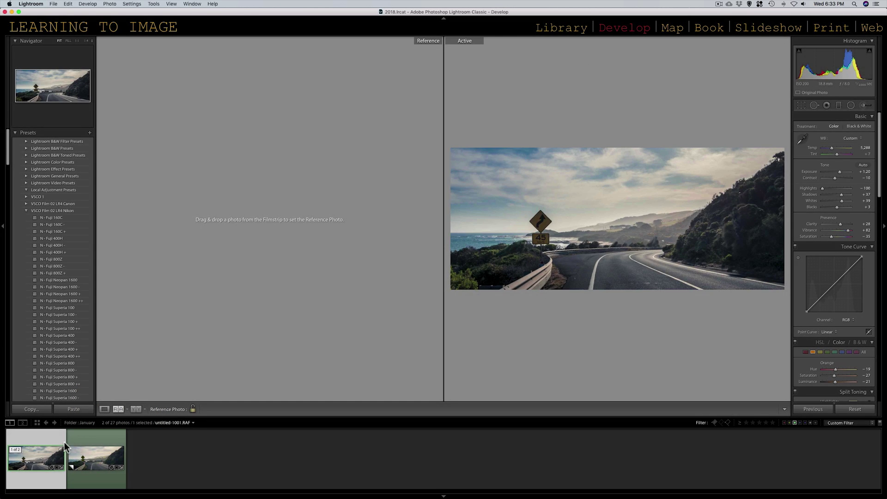
pyautogui.click(92, 434)
pyautogui.keyDown('super'); pyautogui.click(92, 433); pyautogui.keyUp('super')
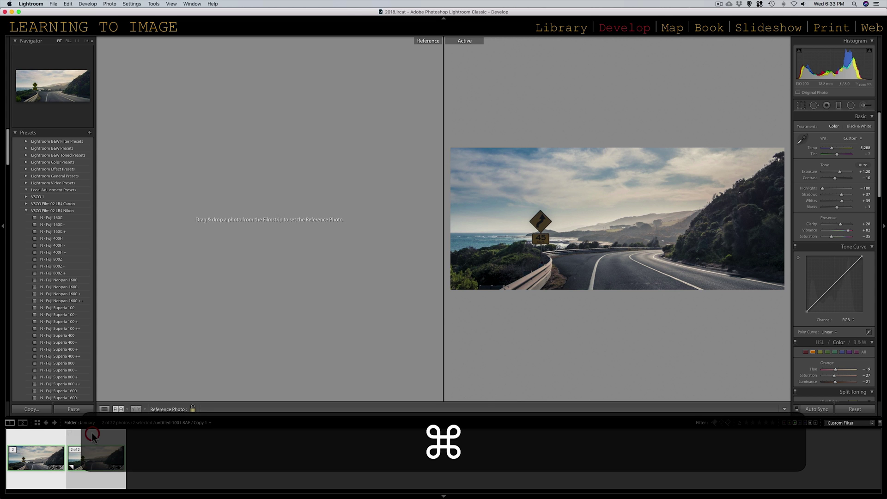
pyautogui.click(135, 409)
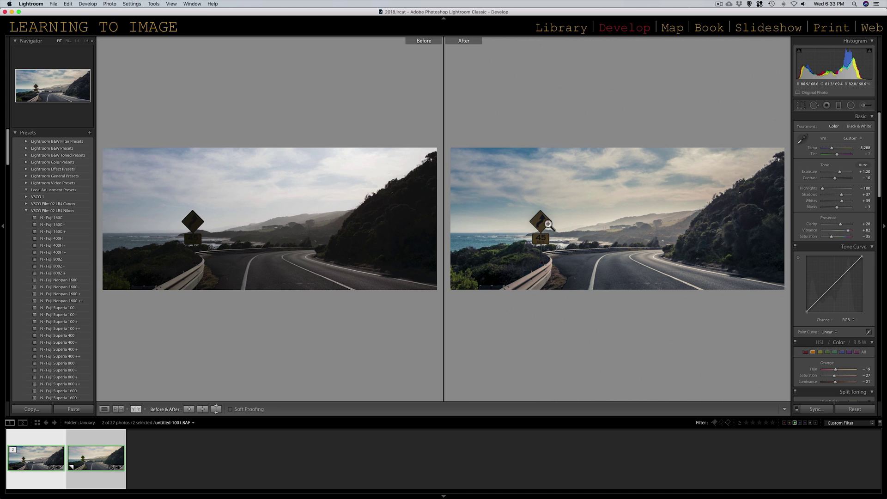
pyautogui.click(119, 409)
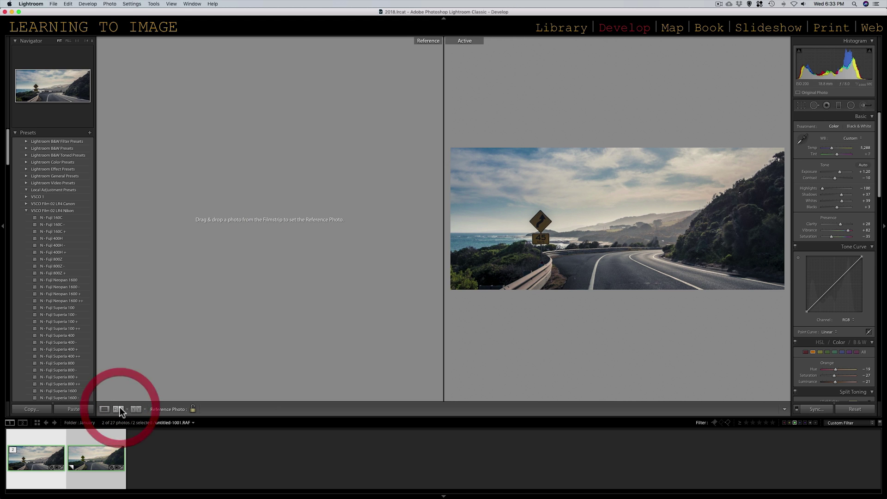
# - Try to set the edited photo as the Reference photo, and toggle the Reference View between stacked and side-by-side layouts
pyautogui.click(185, 452)
pyautogui.moveTo(30, 444); pyautogui.dragTo(255, 206)
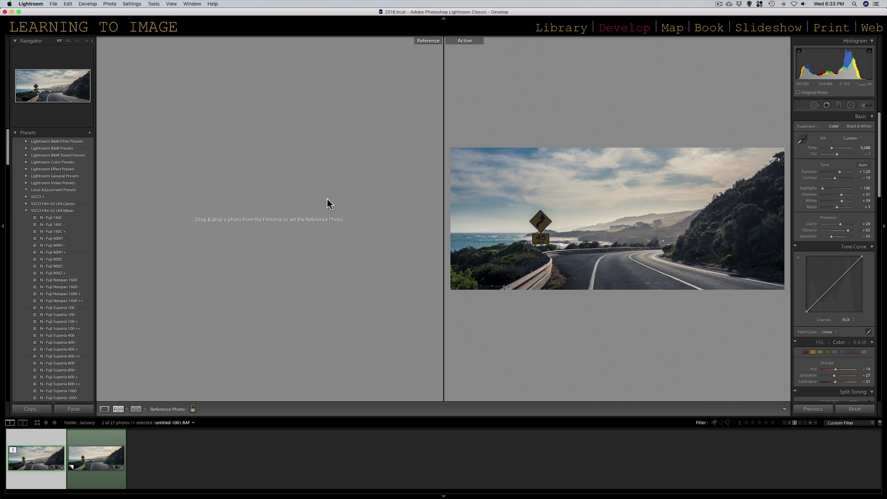
pyautogui.click(118, 410)
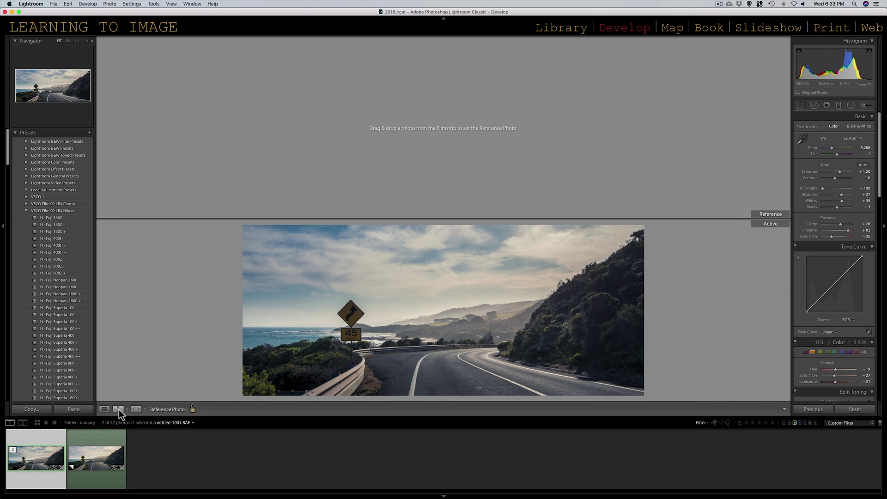
pyautogui.click(118, 409)
# - Compare the virtual copy and the edited photo in turn in the side-by-side Before & After view
pyautogui.click(105, 449)
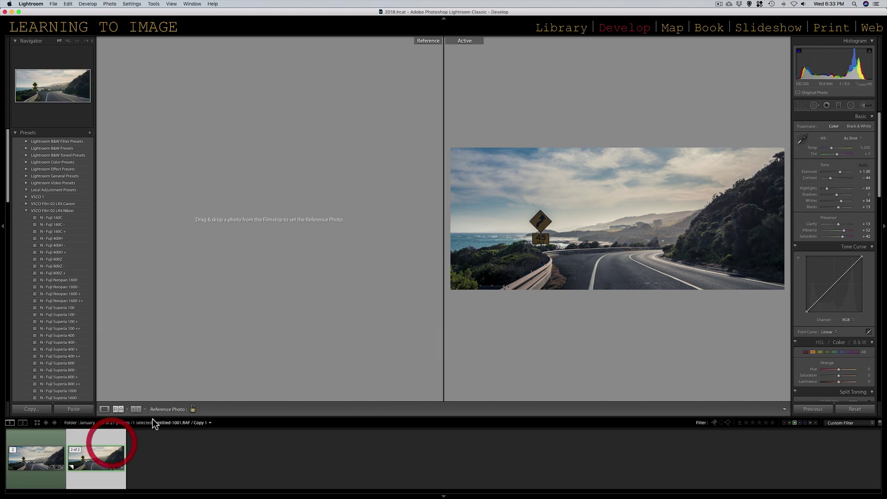
pyautogui.click(138, 408)
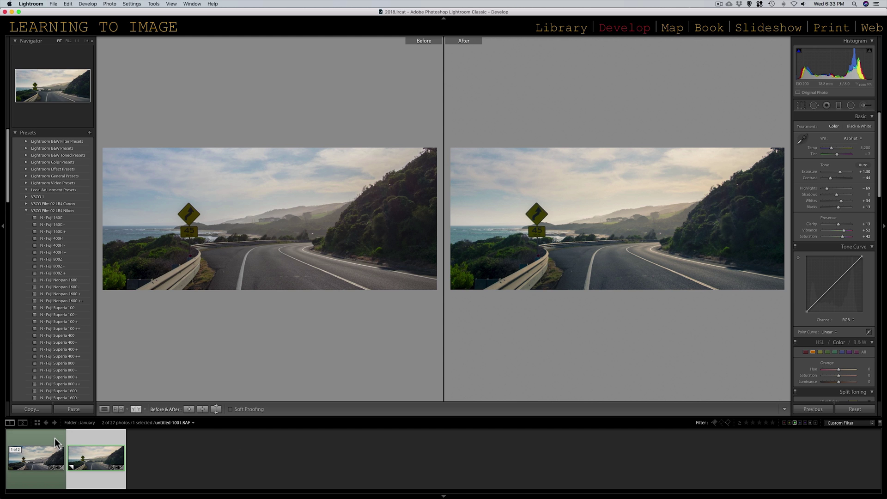
pyautogui.press('Left')
pyautogui.press('Right')
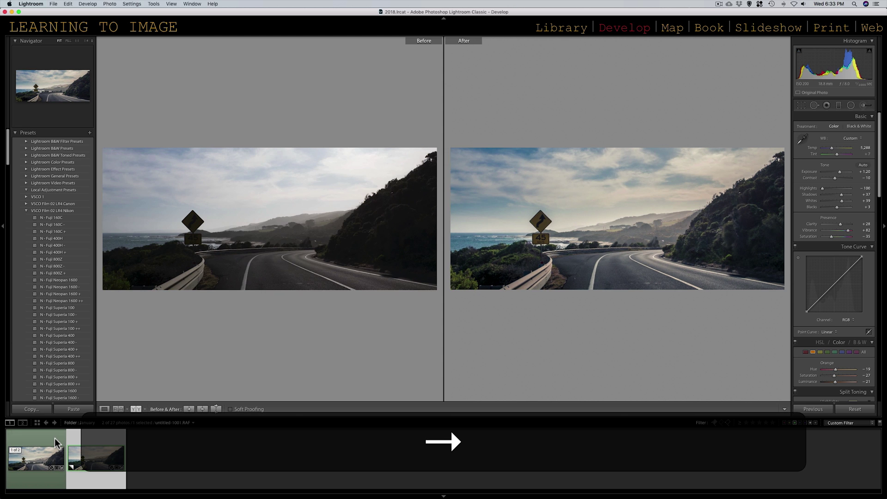
pyautogui.press('Left')
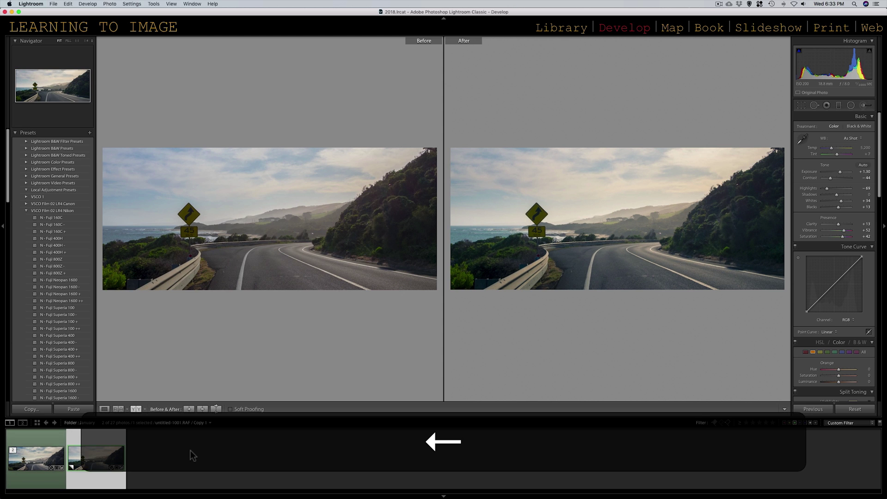
pyautogui.press('Right')
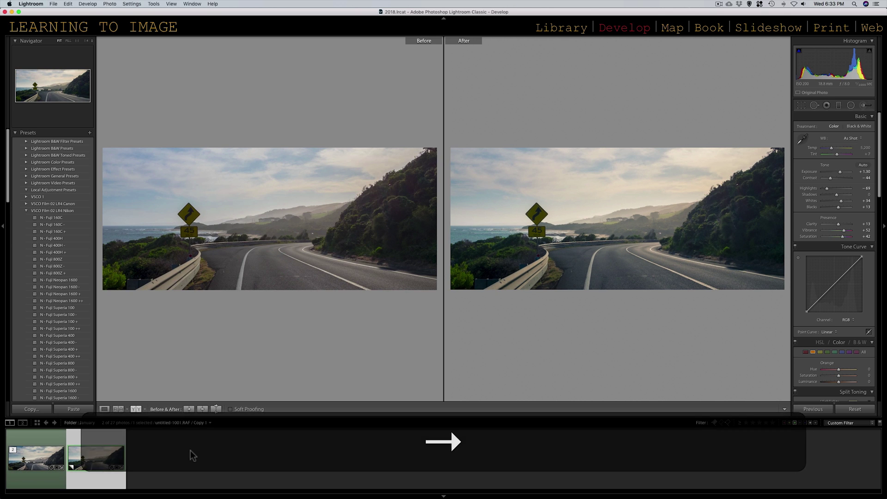
pyautogui.press('Left')
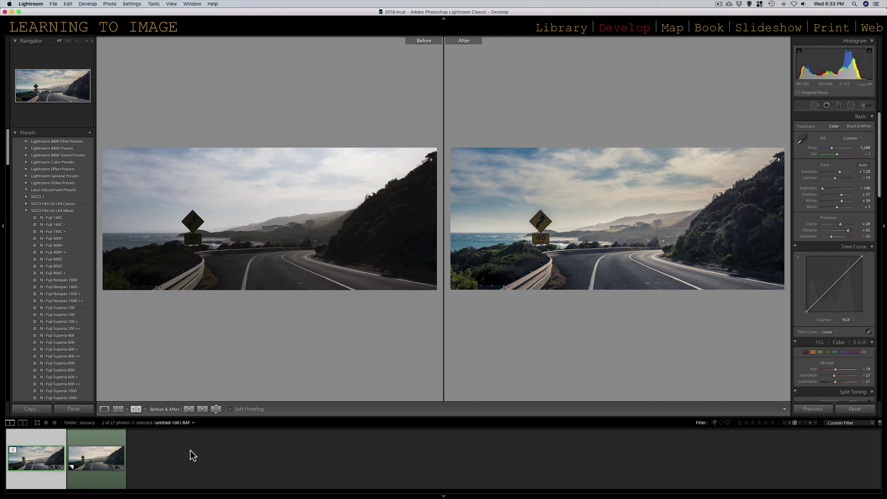
pyautogui.press('Right')
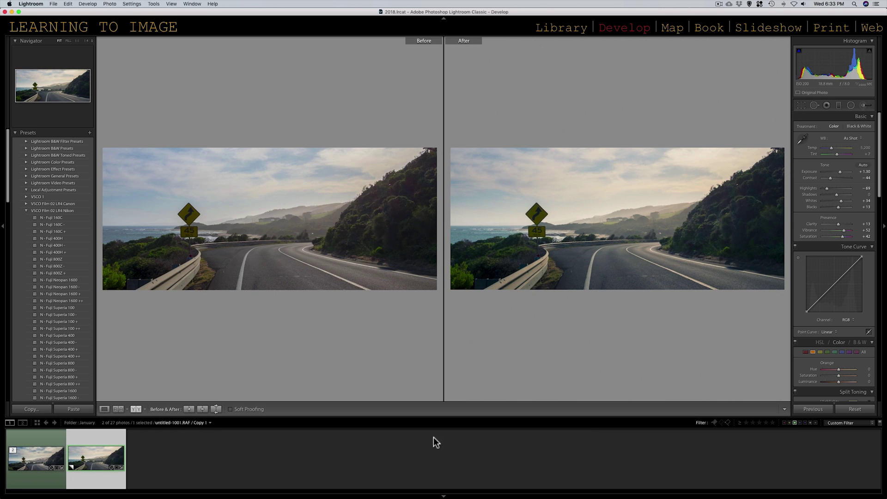